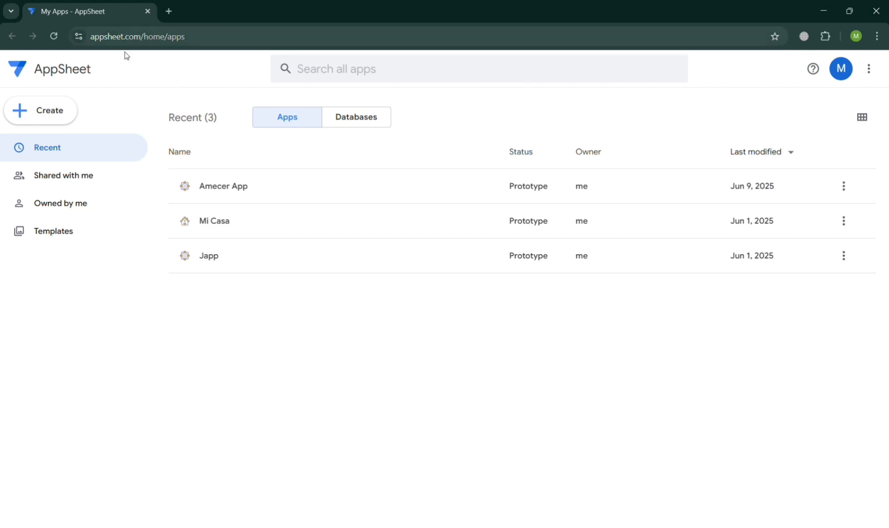
pyautogui.click(16, 71)
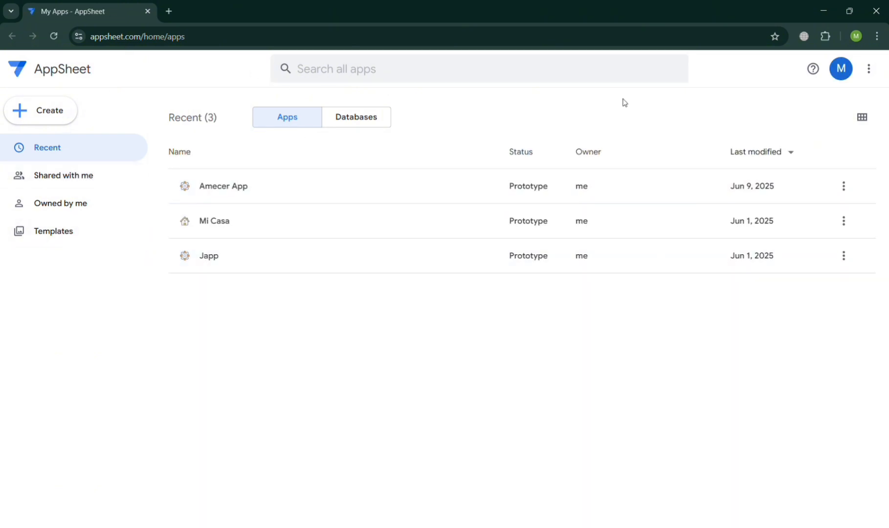
pyautogui.click(869, 73)
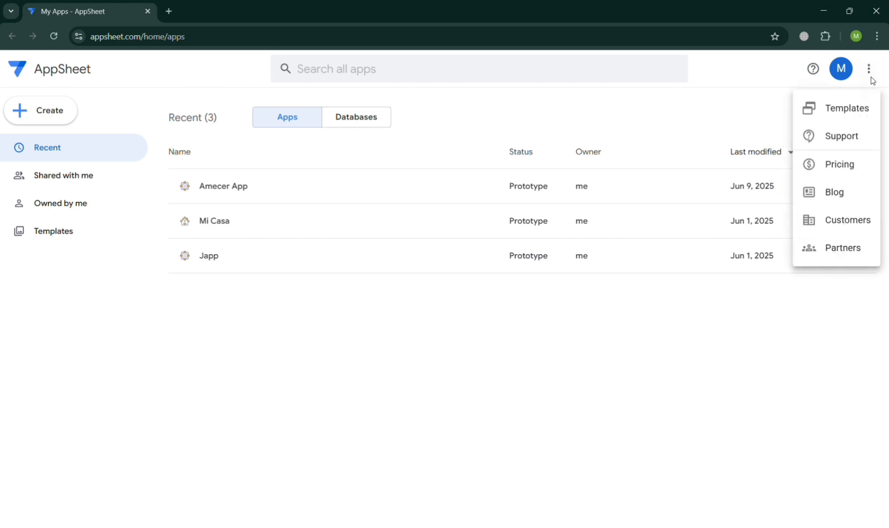
pyautogui.click(687, 342)
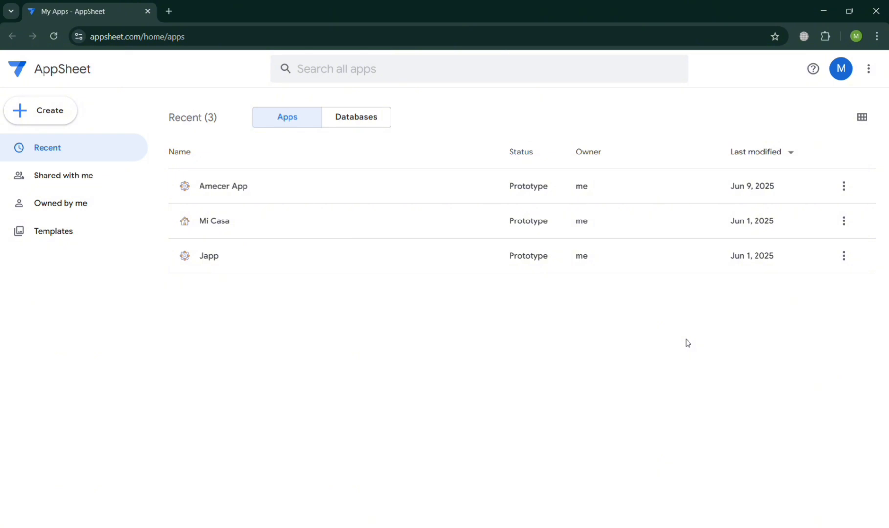
pyautogui.click(367, 119)
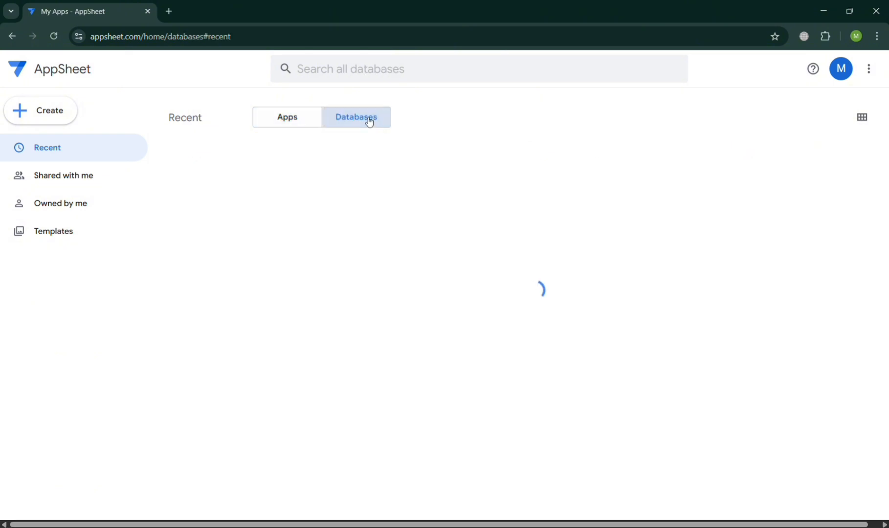
pyautogui.click(300, 120)
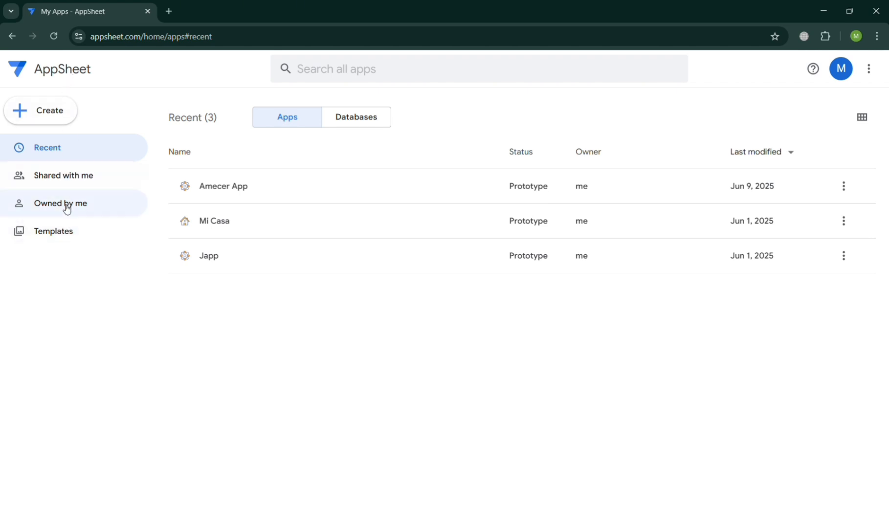
# Open the app template library and search it for "inventory".
pyautogui.click(71, 234)
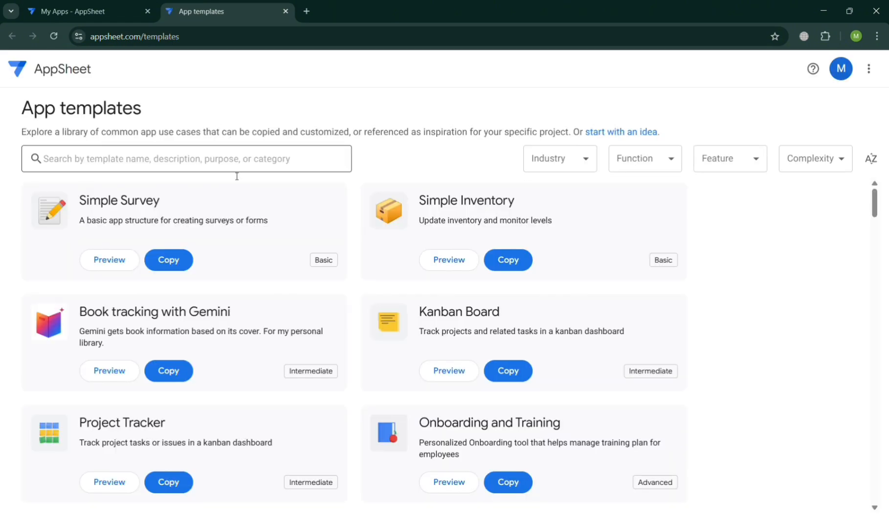
pyautogui.scroll(-3, 236, 326)
pyautogui.scroll(-5, 237, 326)
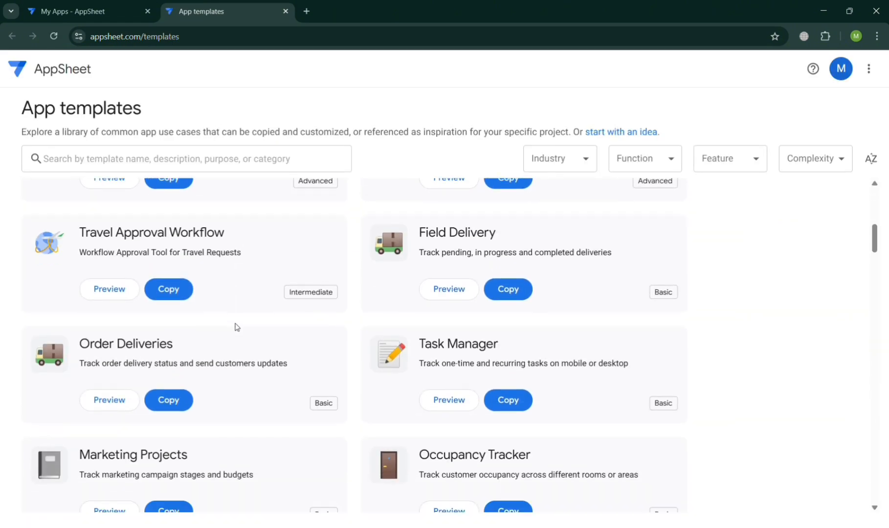
pyautogui.scroll(8, 238, 327)
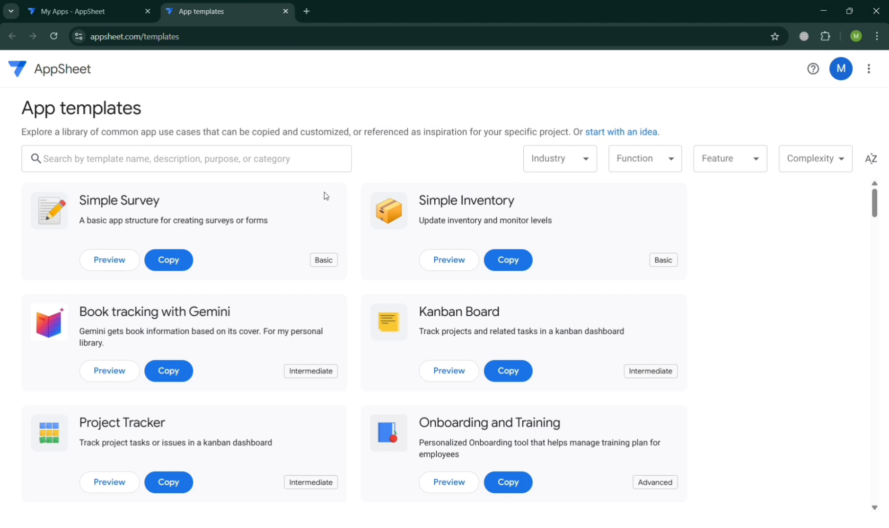
pyautogui.click(230, 159)
pyautogui.write('inventory')
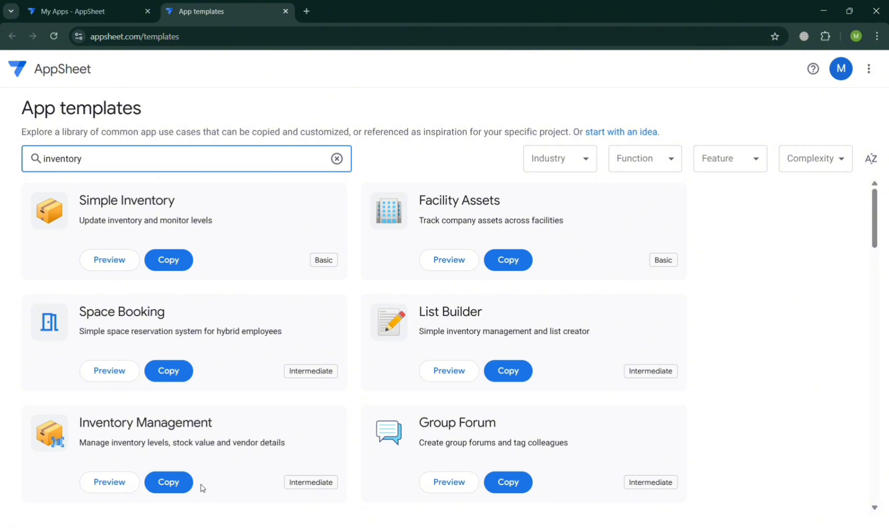
# Browse the matching templates and open the preview of the Simple Inventory template.
pyautogui.scroll(-3, 203, 488)
pyautogui.scroll(3, 203, 488)
pyautogui.click(126, 262)
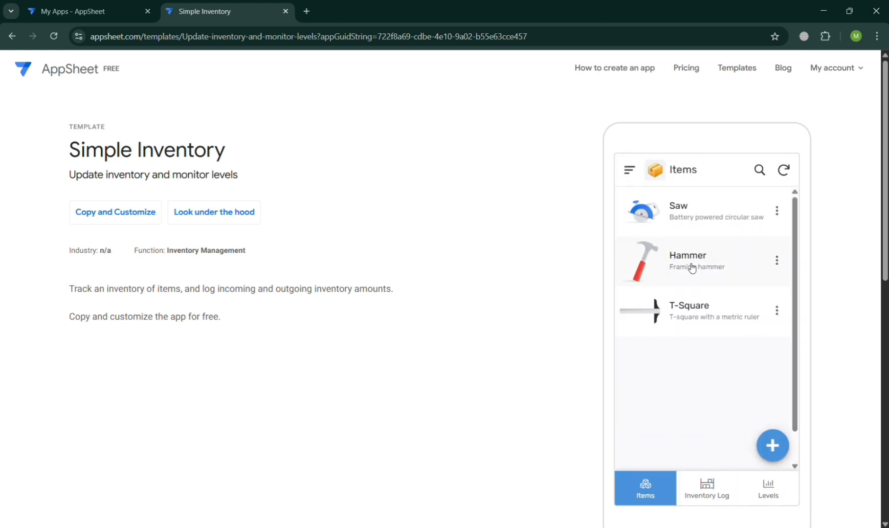
# Examine the Items, Inventory Log and Levels views in the Simple Inventory template's interactive preview.
pyautogui.scroll(-1, 691, 268)
pyautogui.scroll(1, 692, 268)
pyautogui.click(713, 502)
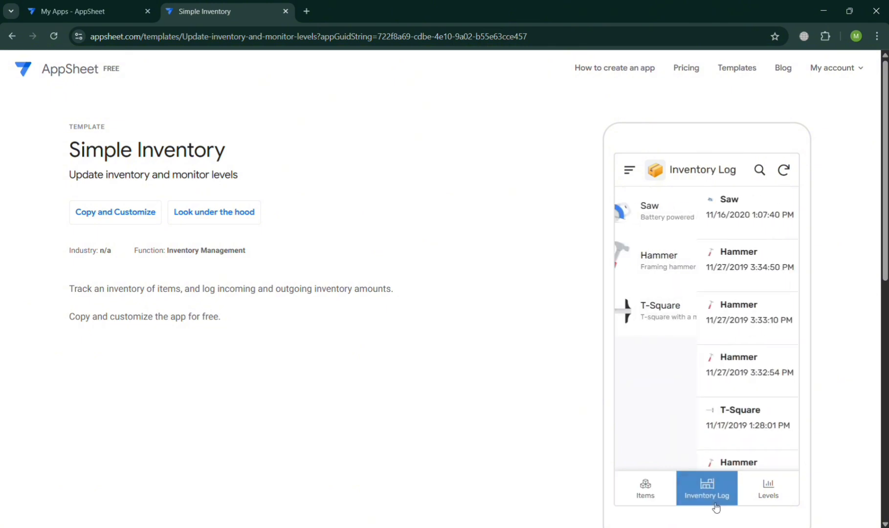
pyautogui.scroll(-6, 662, 364)
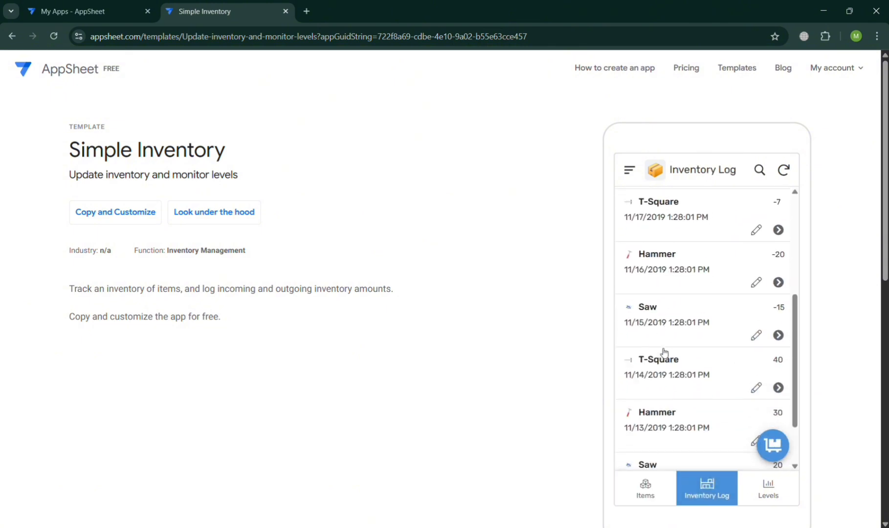
pyautogui.scroll(6, 664, 352)
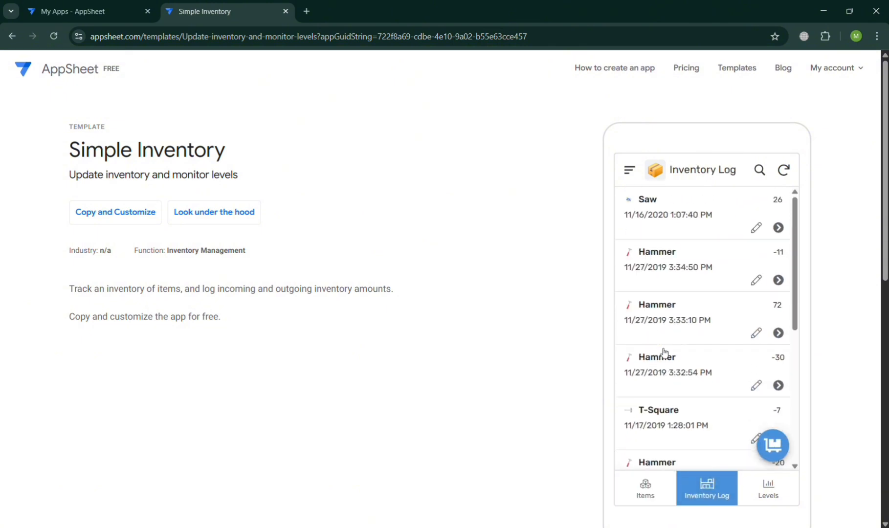
pyautogui.click(648, 484)
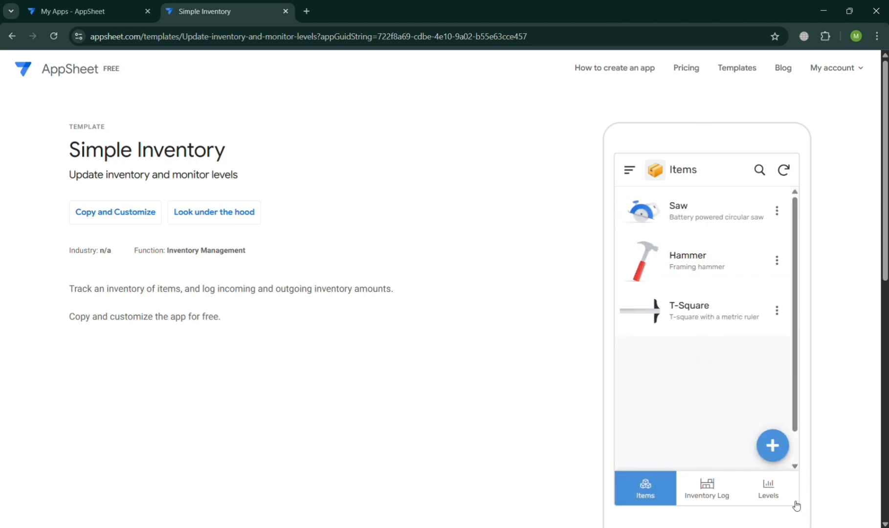
pyautogui.click(779, 495)
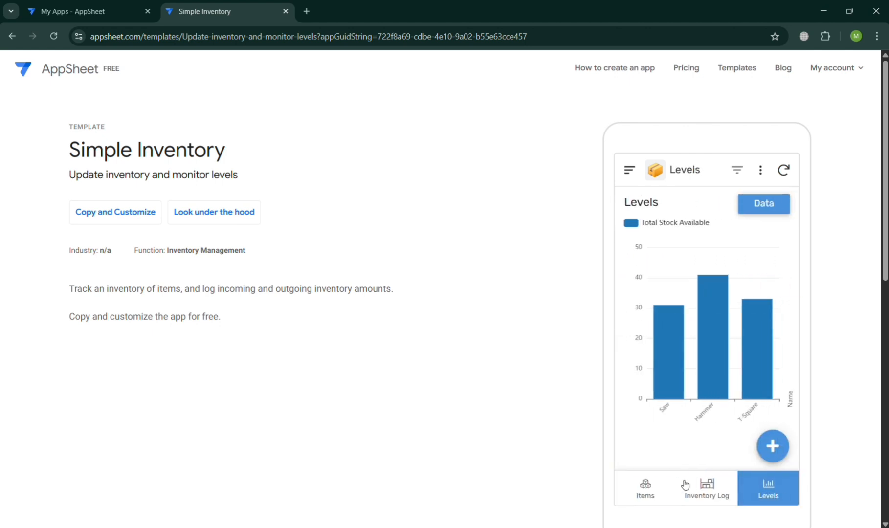
pyautogui.click(644, 483)
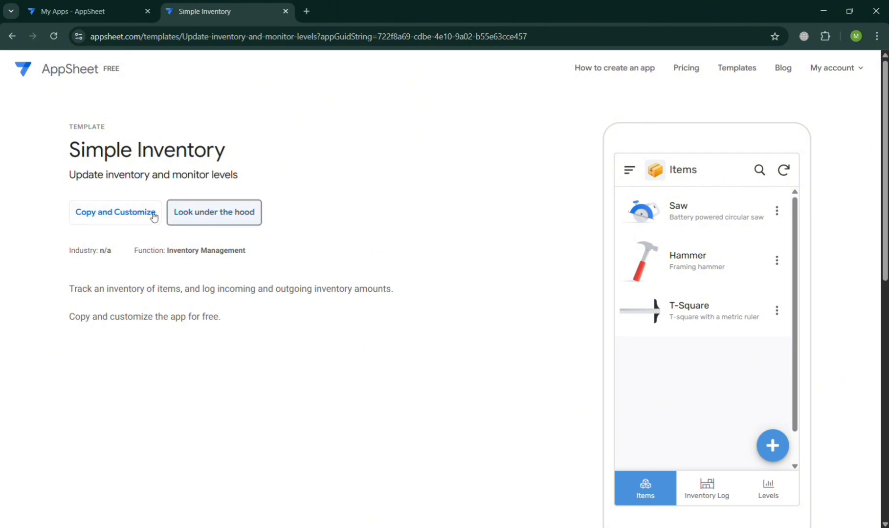
# Copy the Simple Inventory template for customization as a new app named "Count Me In".
pyautogui.click(130, 220)
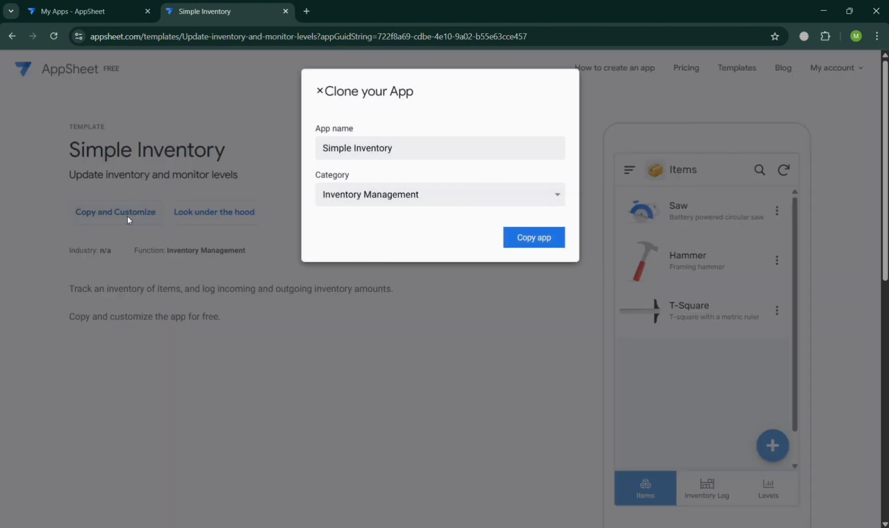
pyautogui.hotkey('ctrl', 'shift', 'Left')
pyautogui.hotkey('ctrl', 'shift', 'Left')
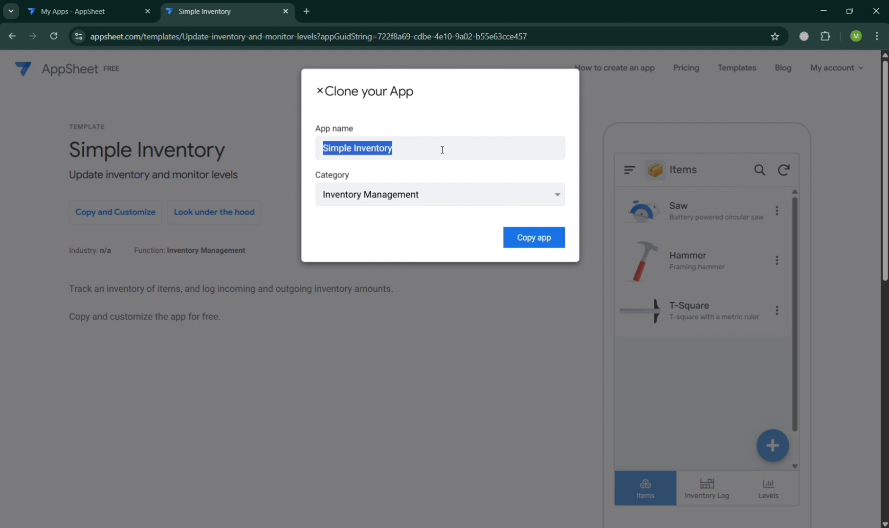
pyautogui.write('C')
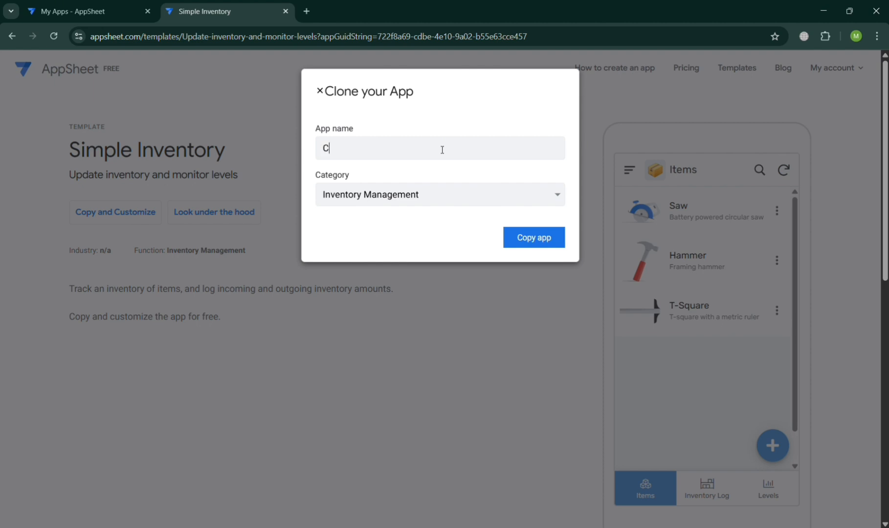
pyautogui.write('ount m')
pyautogui.click(545, 246)
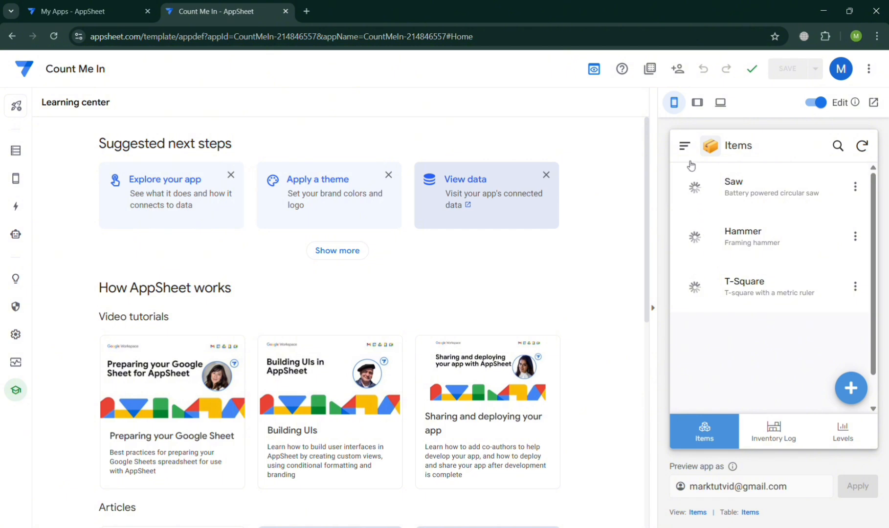
# Examine the navigation menu and the Inventory Log, Levels and Items views in the Count Me In phone preview.
pyautogui.click(685, 146)
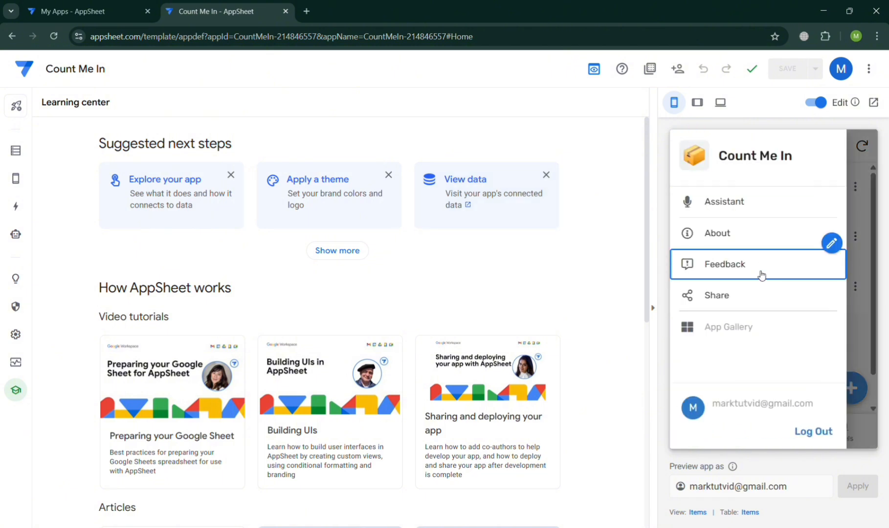
pyautogui.click(857, 335)
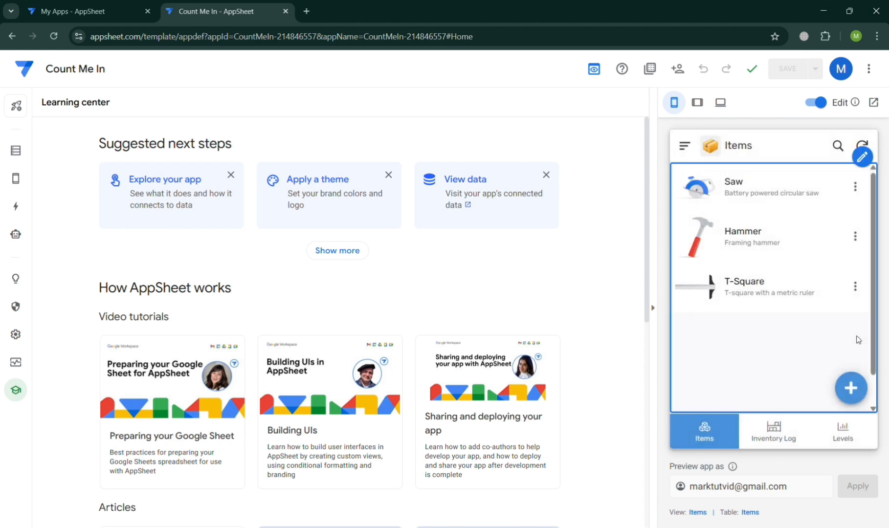
pyautogui.click(798, 437)
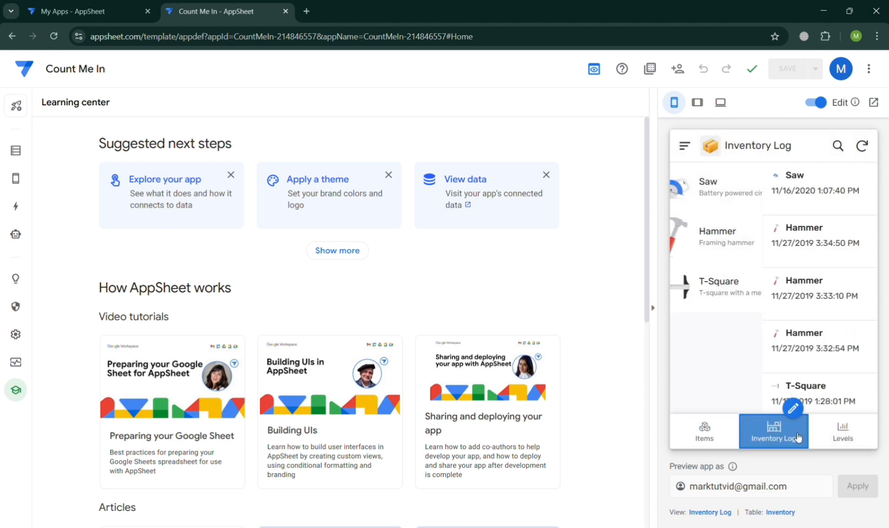
pyautogui.click(863, 440)
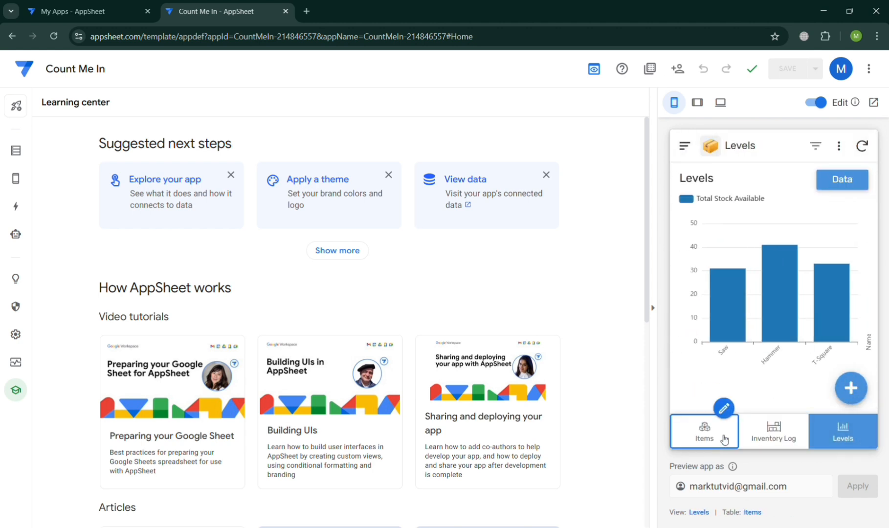
pyautogui.click(704, 432)
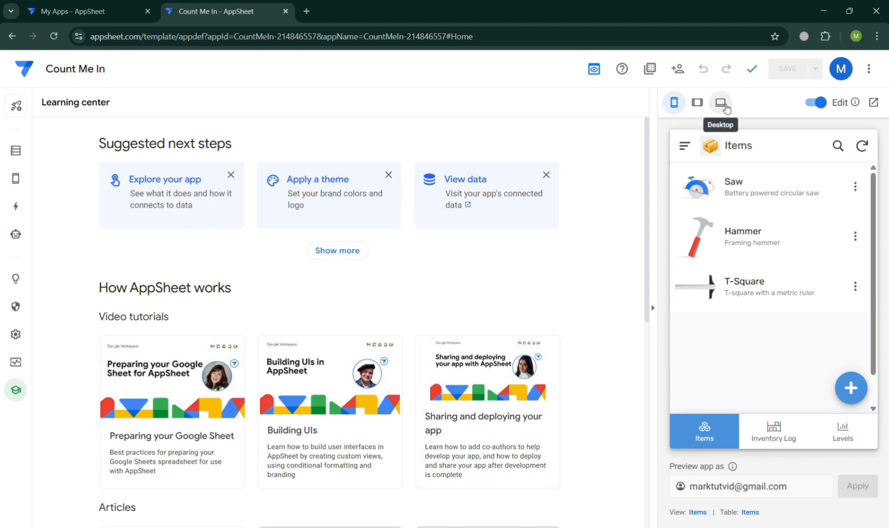
# Open the desktop version of Count Me In and review the Hammer item's details and inventory change log.
pyautogui.click(721, 104)
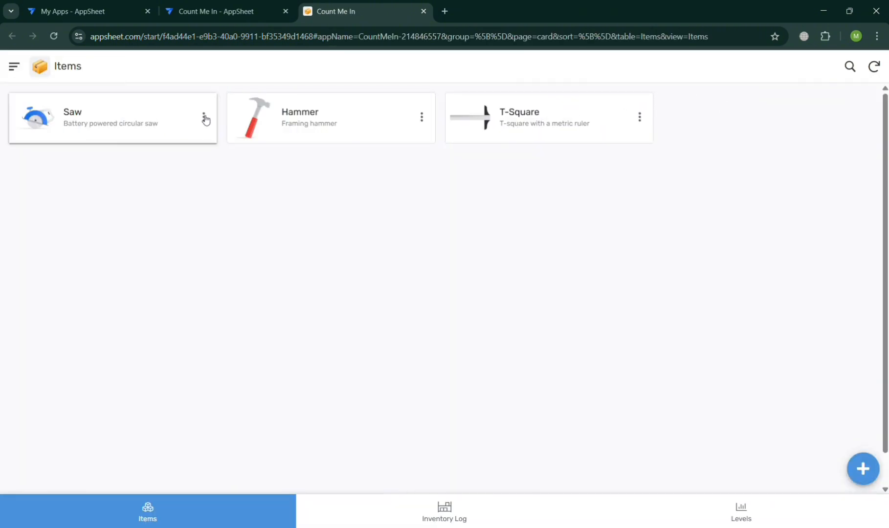
pyautogui.click(316, 120)
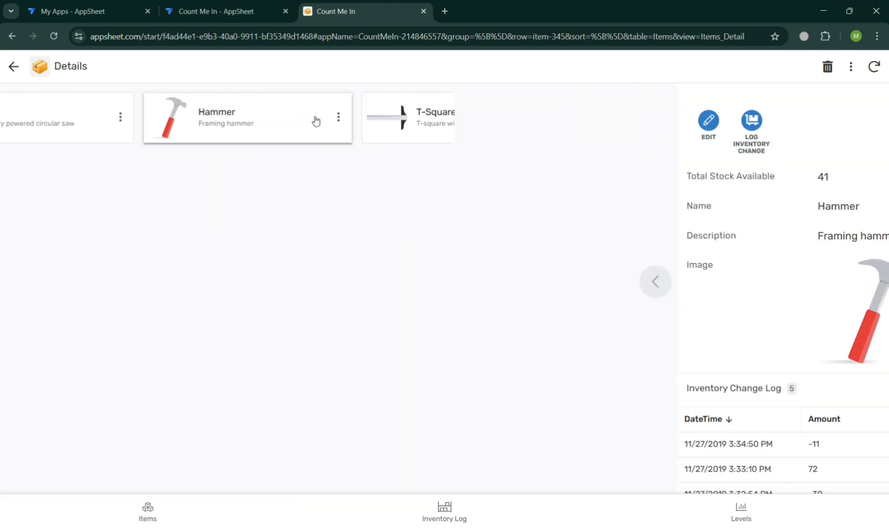
pyautogui.scroll(-3, 287, 196)
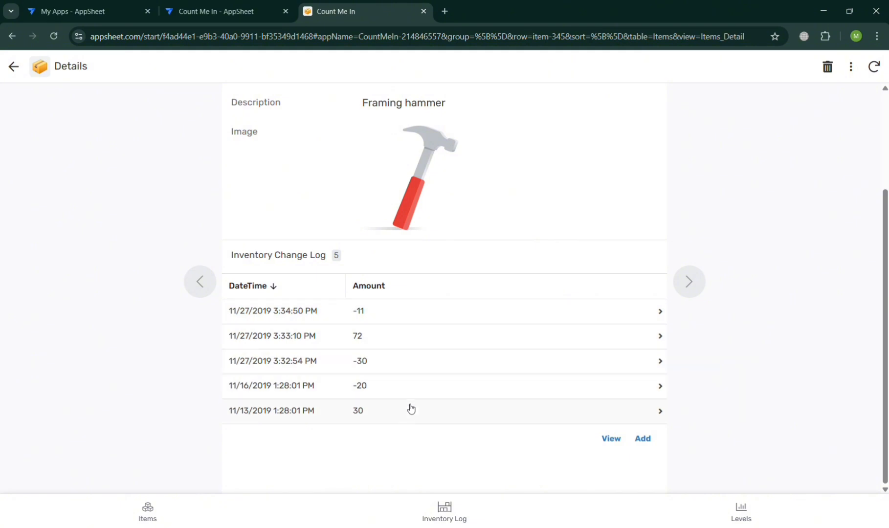
pyautogui.scroll(1, 407, 415)
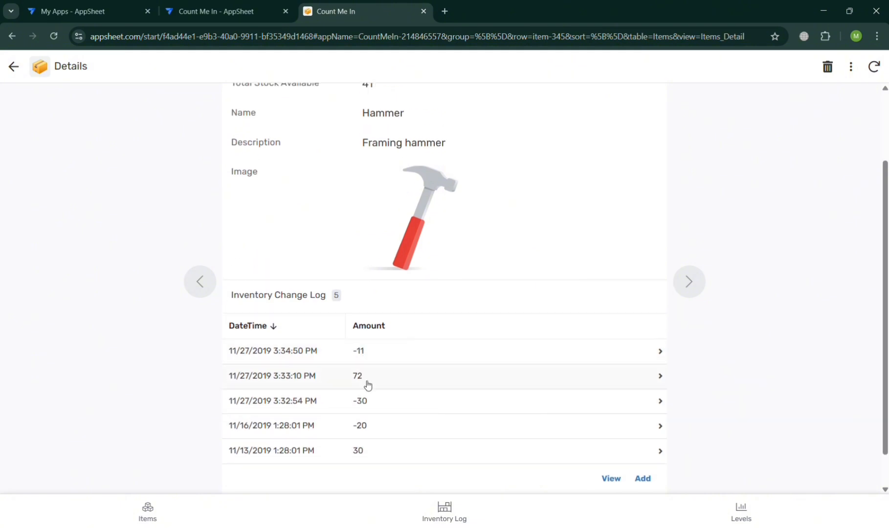
pyautogui.scroll(2, 397, 471)
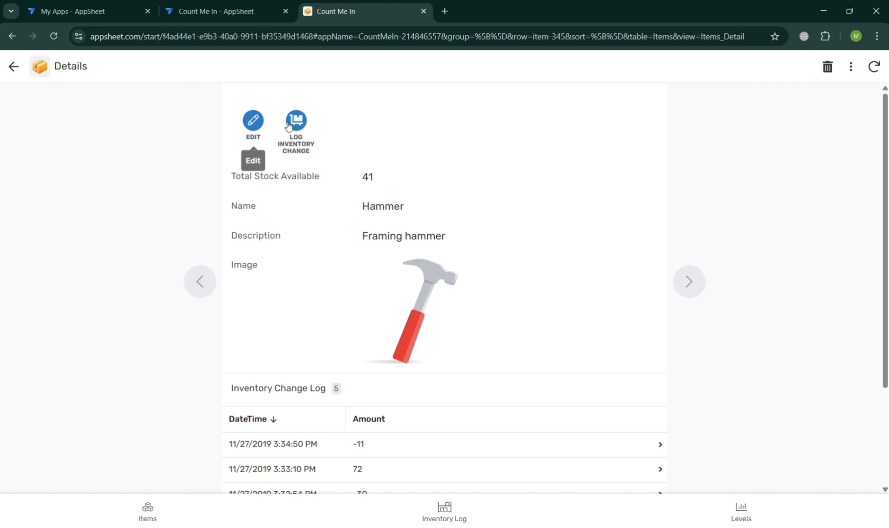
pyautogui.click(306, 128)
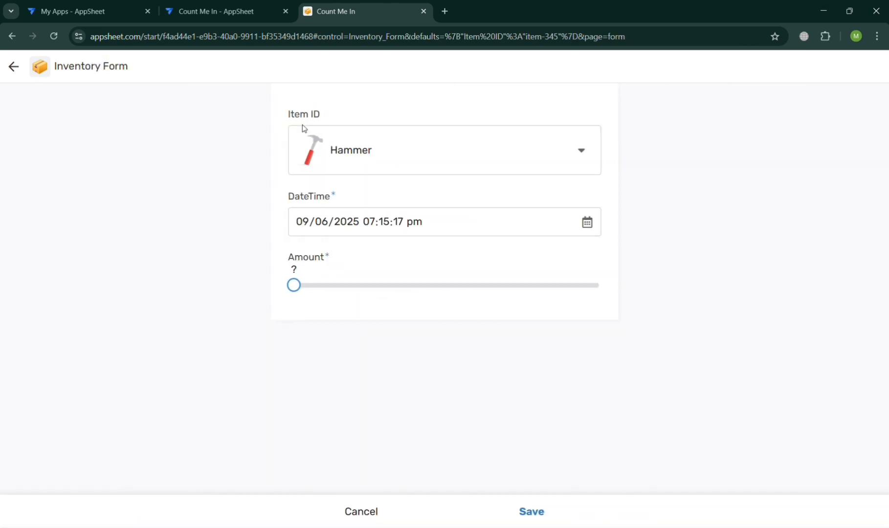
pyautogui.click(402, 165)
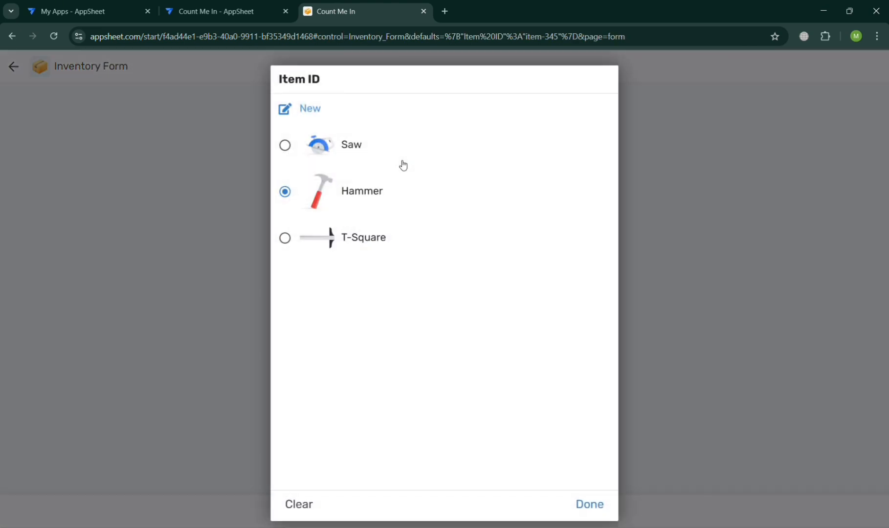
pyautogui.click(232, 221)
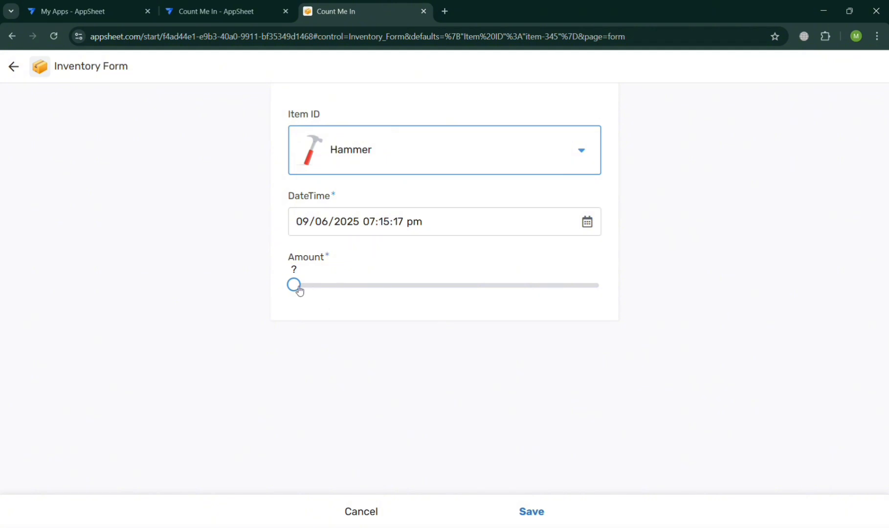
pyautogui.moveTo(294, 286); pyautogui.dragTo(280, 297)
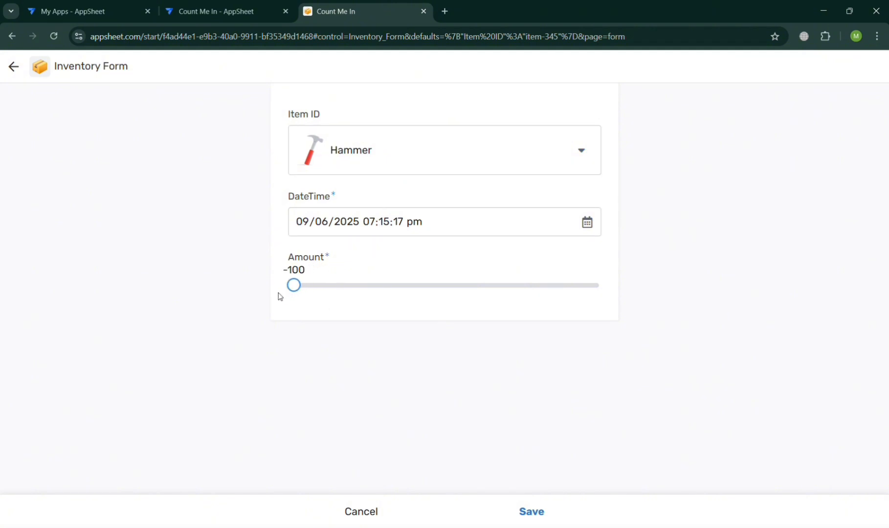
pyautogui.click(361, 508)
pyautogui.click(512, 308)
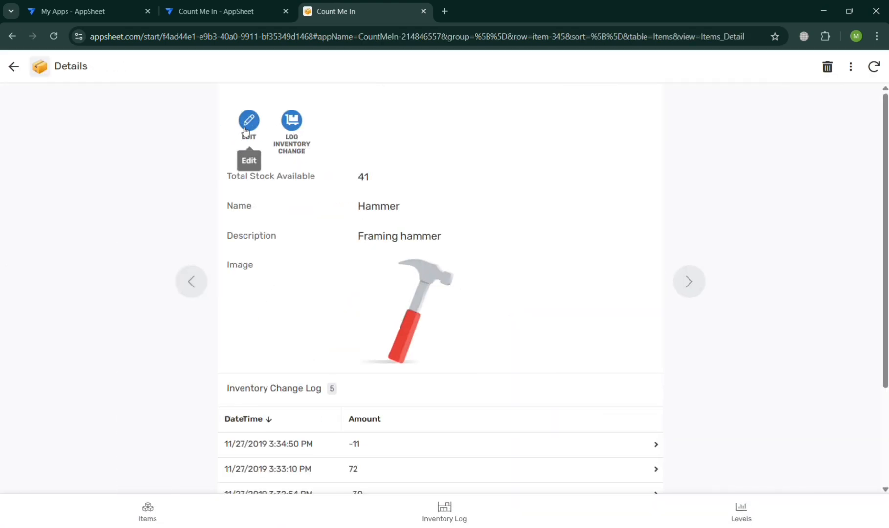
# Open the Hammer item for editing, review its name, description, image and stock fields, and save the form unchanged.
pyautogui.click(242, 129)
pyautogui.scroll(-1, 396, 393)
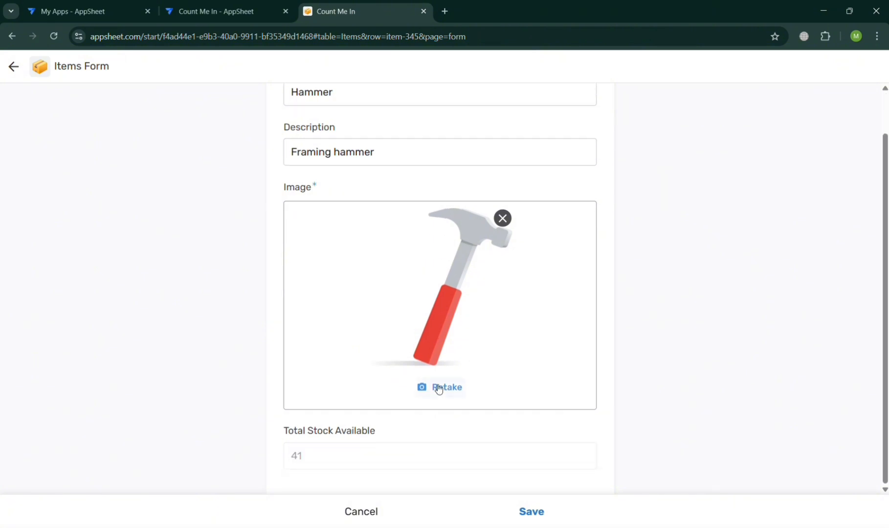
pyautogui.scroll(1, 439, 389)
pyautogui.scroll(-1, 438, 390)
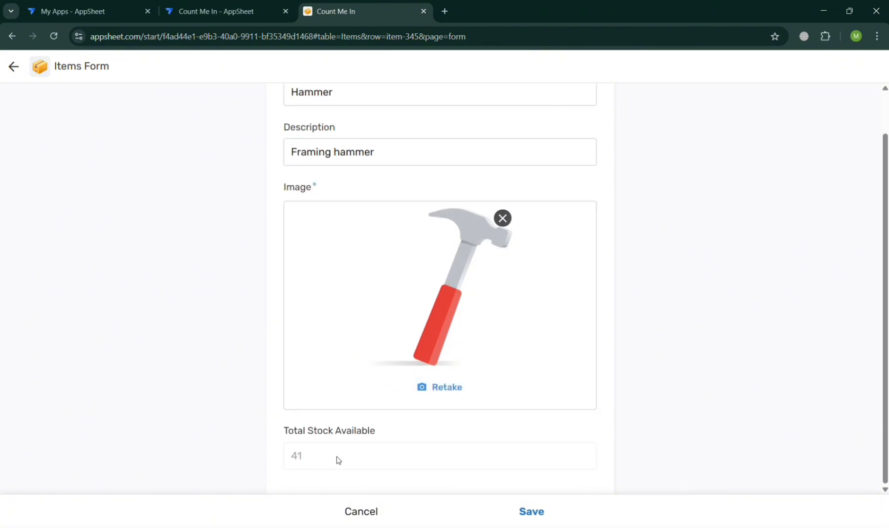
pyautogui.click(541, 511)
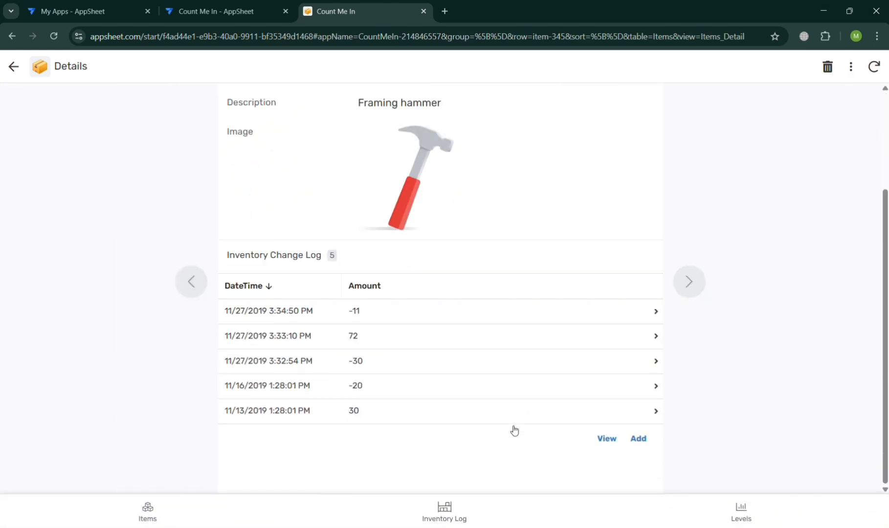
pyautogui.click(638, 438)
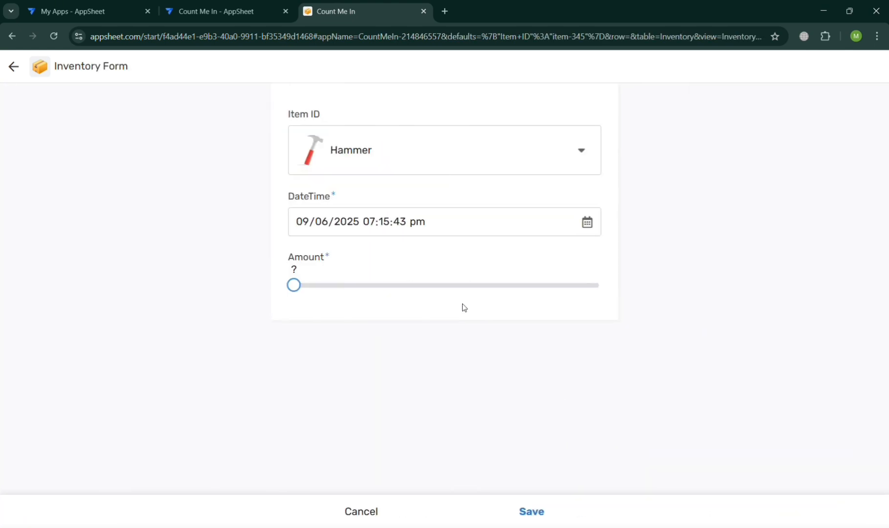
pyautogui.moveTo(297, 287); pyautogui.dragTo(274, 295)
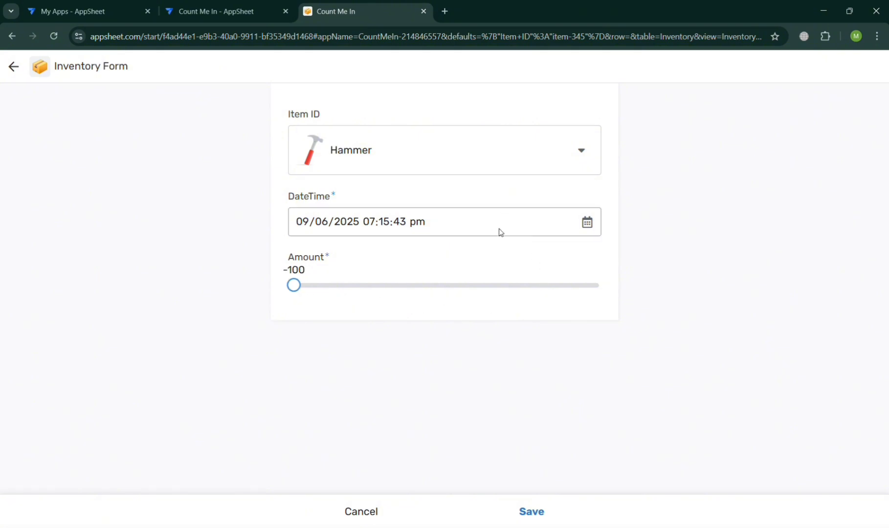
pyautogui.click(373, 515)
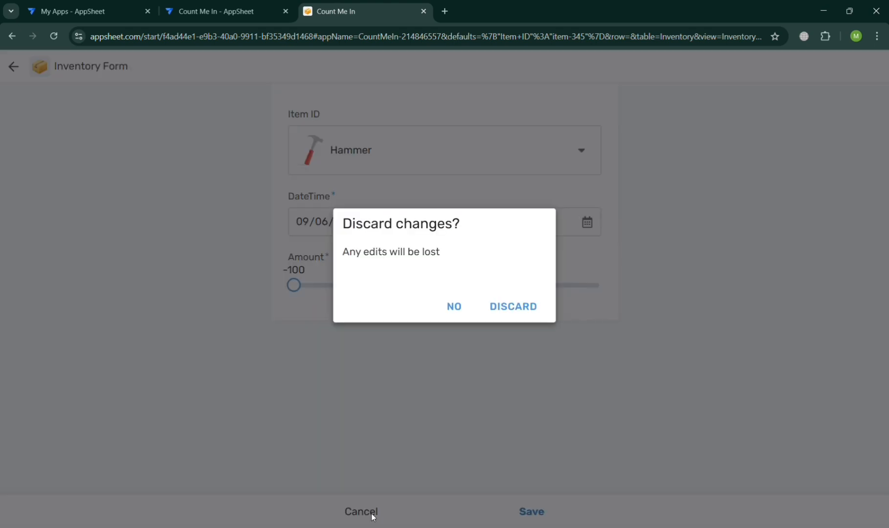
pyautogui.click(513, 307)
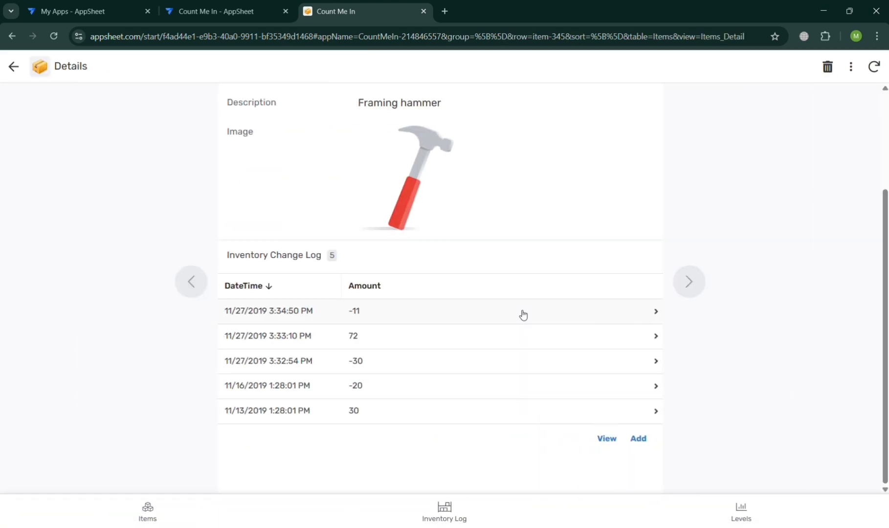
# Start a new item from the Items list and attach the black Stanley tumbler photo as its image.
pyautogui.click(14, 67)
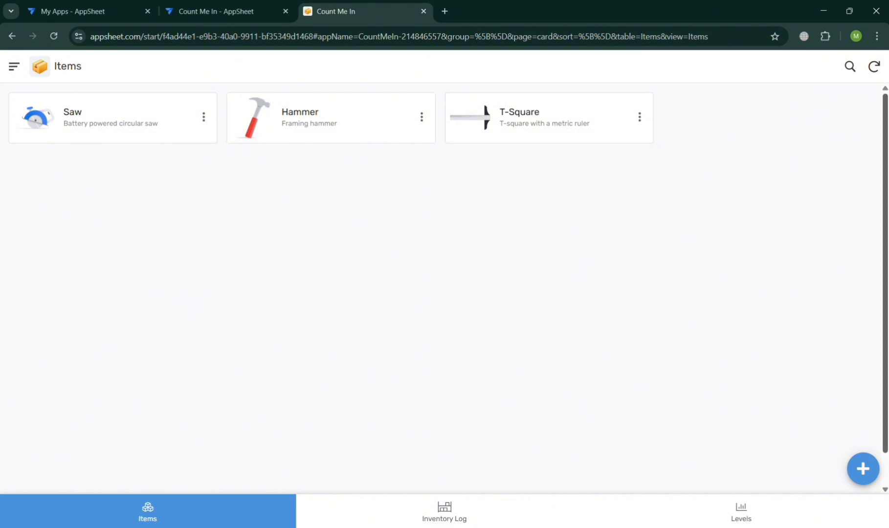
pyautogui.click(863, 469)
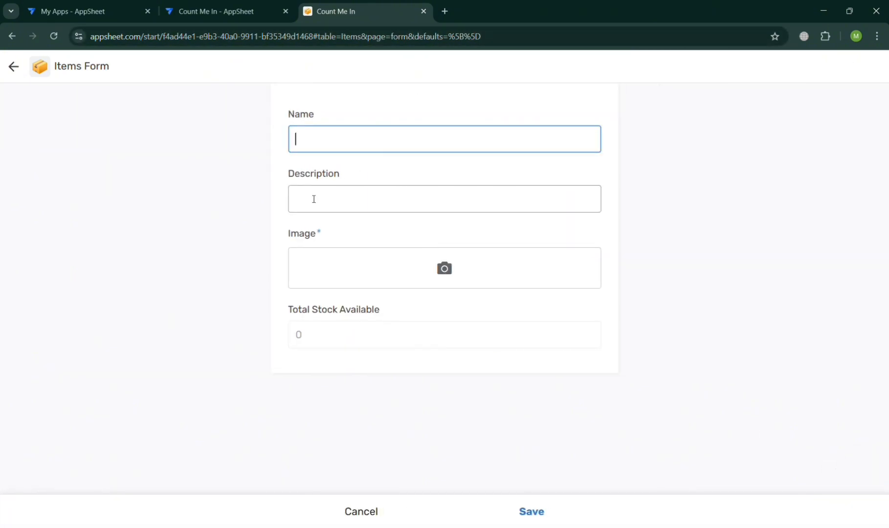
pyautogui.click(446, 287)
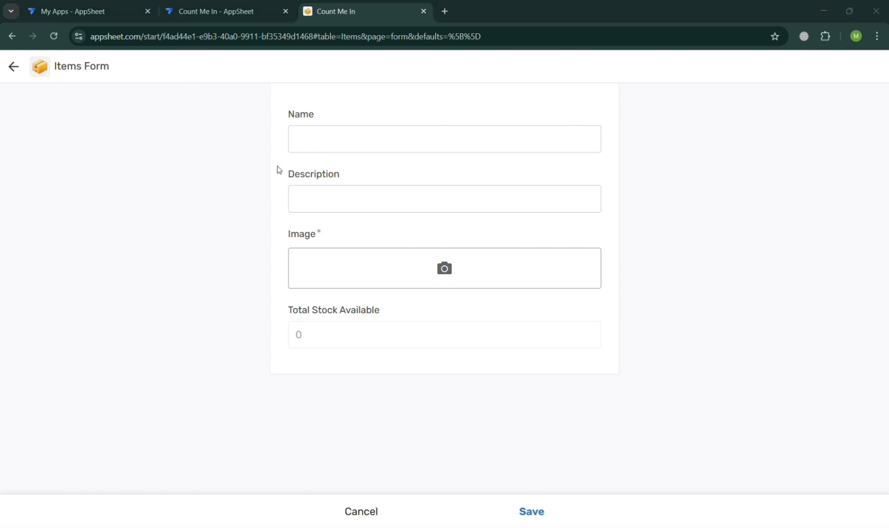
pyautogui.doubleClick(276, 168)
# Name the new item "Stanley Cup", describe it as "Limited Edition Stanley Cup", and save it.
pyautogui.click(337, 150)
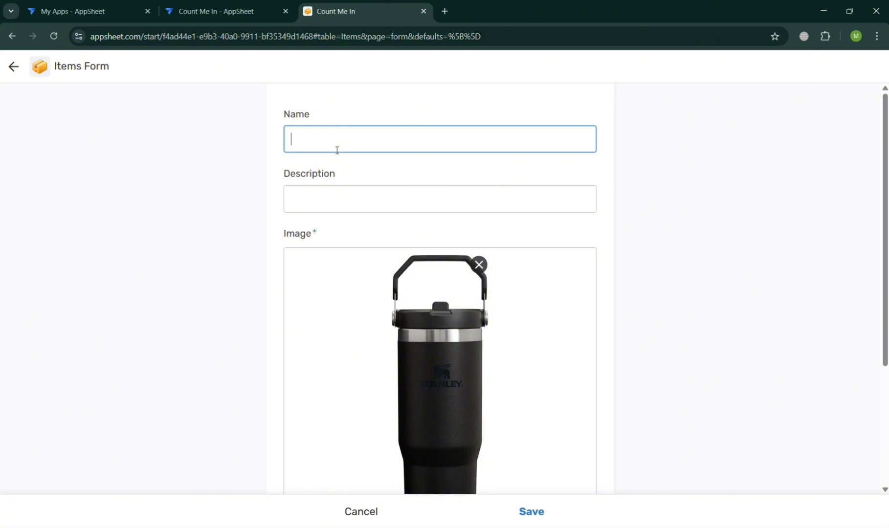
pyautogui.write('Stanley Cup')
pyautogui.click(358, 203)
pyautogui.write('L')
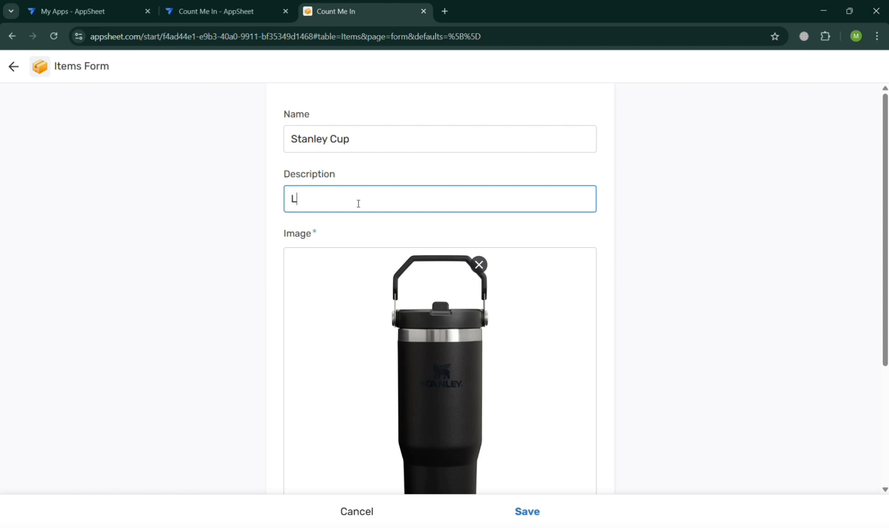
pyautogui.write('imited Edition Stanley Cup')
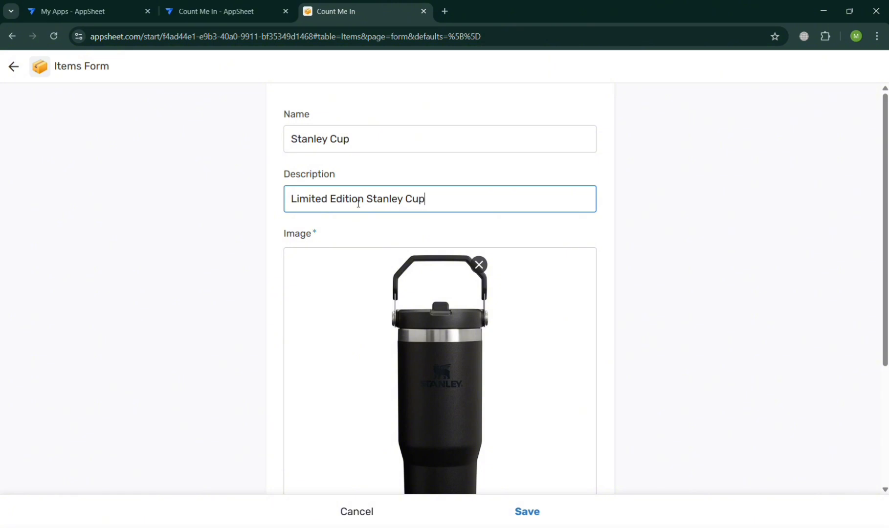
pyautogui.scroll(-3, 358, 202)
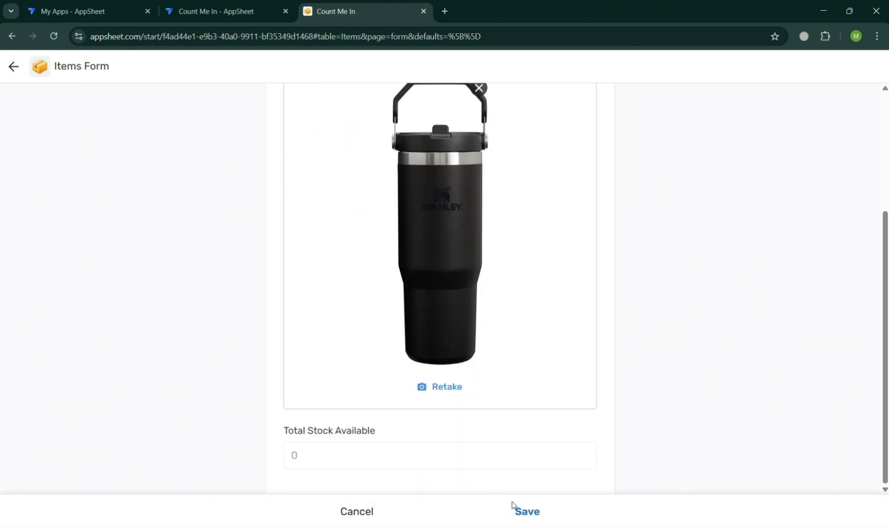
pyautogui.click(441, 458)
pyautogui.click(535, 511)
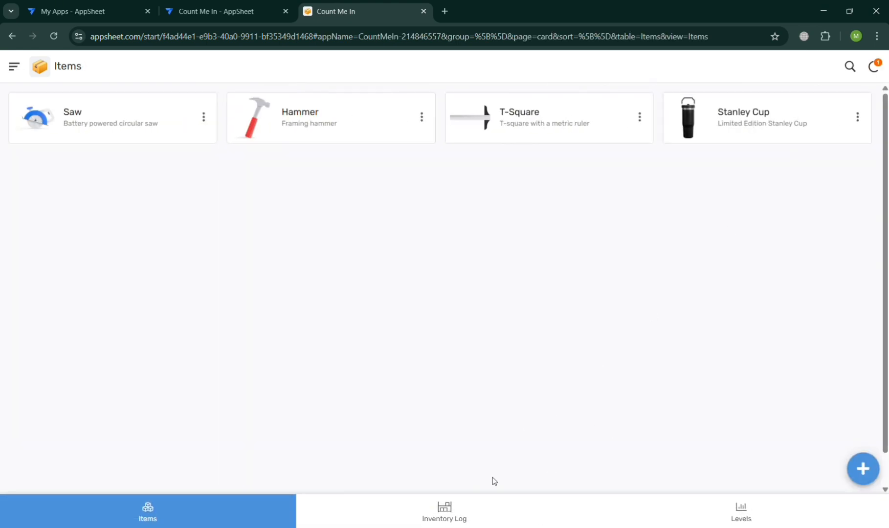
# Log an inventory change with an amount of 72 for the Stanley Cup and save the entry.
pyautogui.click(457, 521)
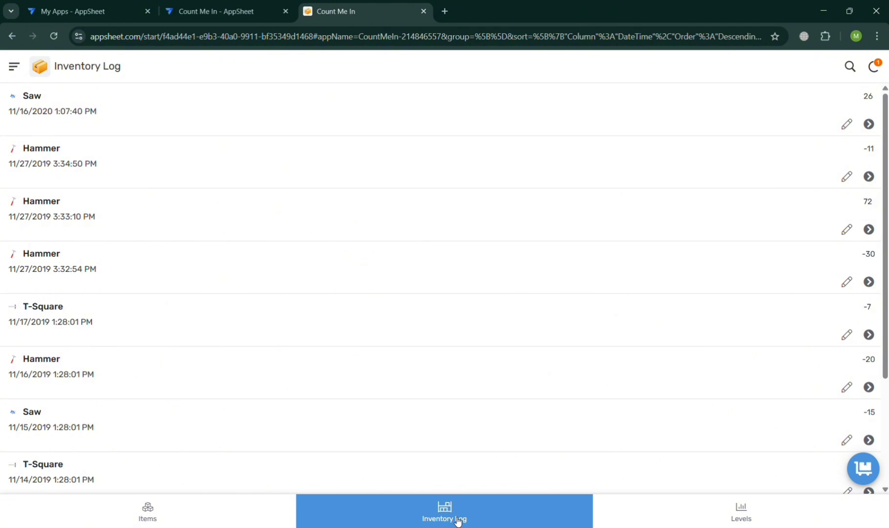
pyautogui.click(864, 468)
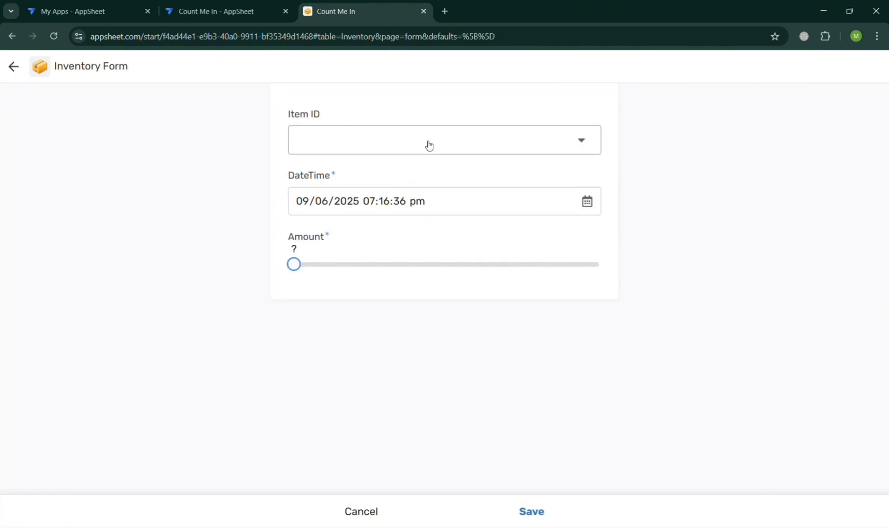
pyautogui.click(426, 147)
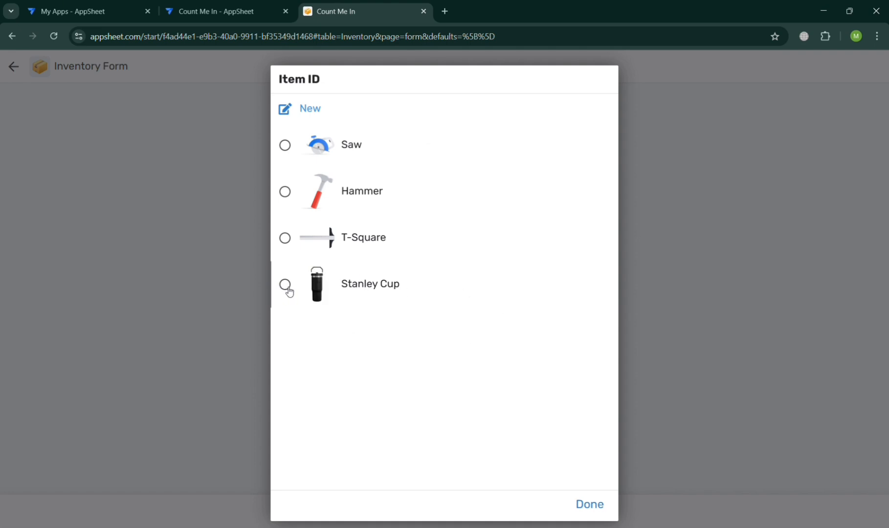
pyautogui.click(286, 286)
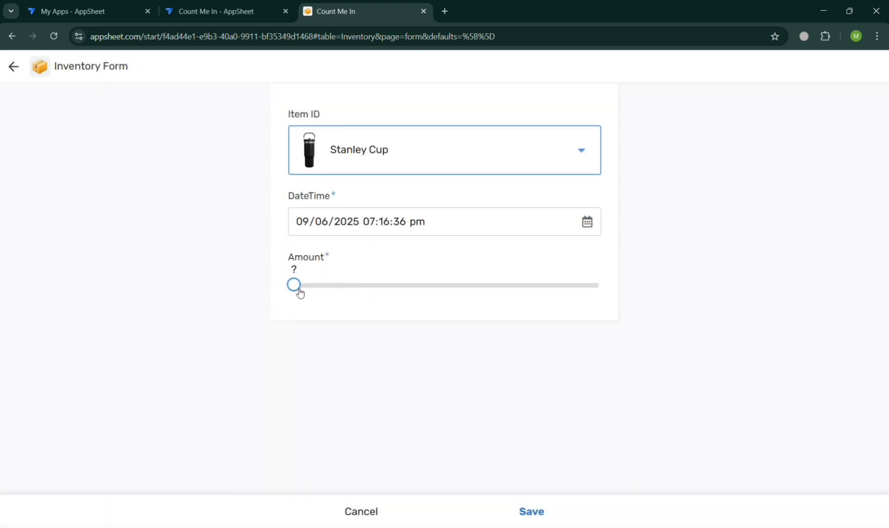
pyautogui.moveTo(297, 288); pyautogui.dragTo(557, 317)
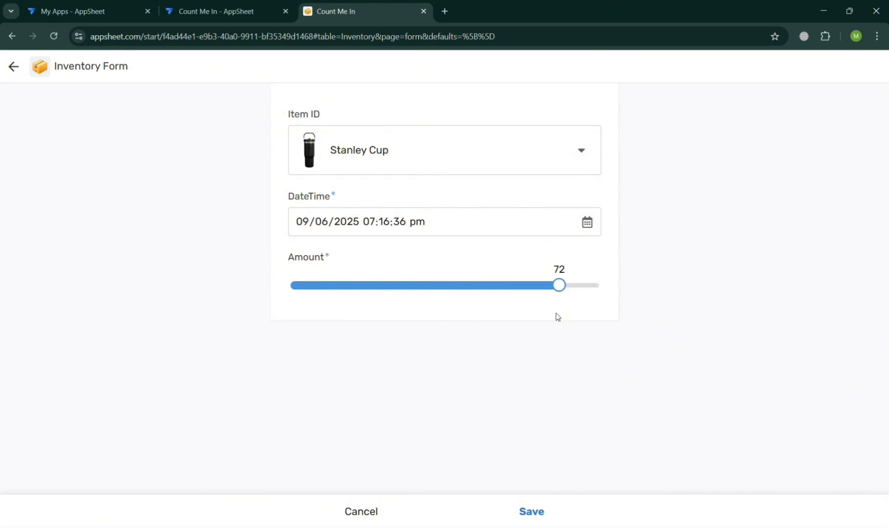
pyautogui.click(531, 511)
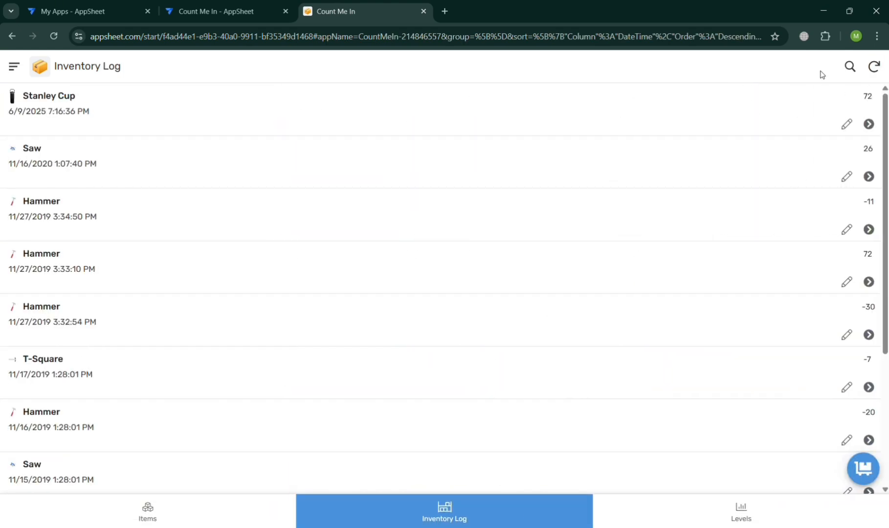
# Examine the Stanley Cup in the Items list, the Levels chart and its underlying data table, and open the app's navigation menu.
pyautogui.click(179, 522)
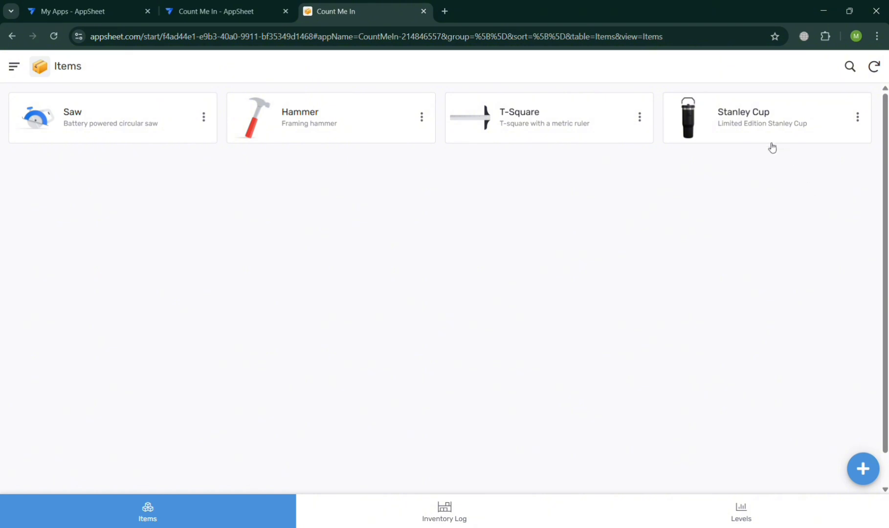
pyautogui.click(743, 519)
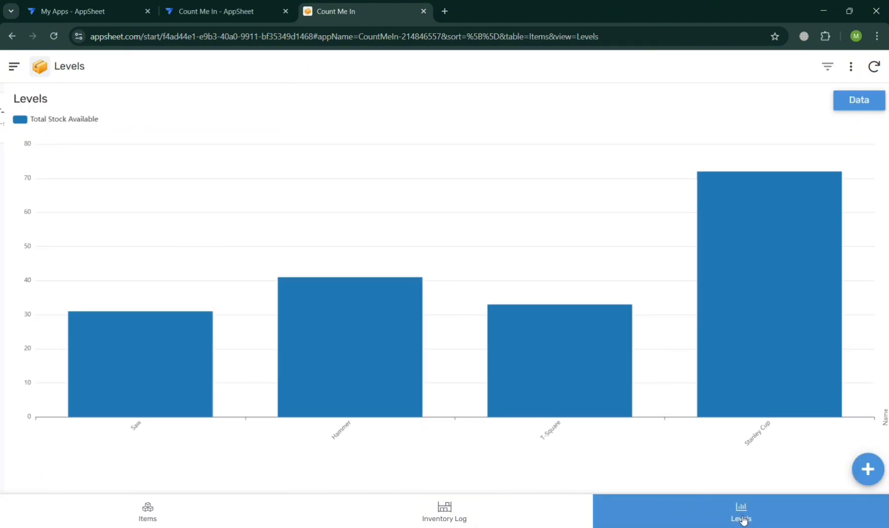
pyautogui.moveTo(769, 383)
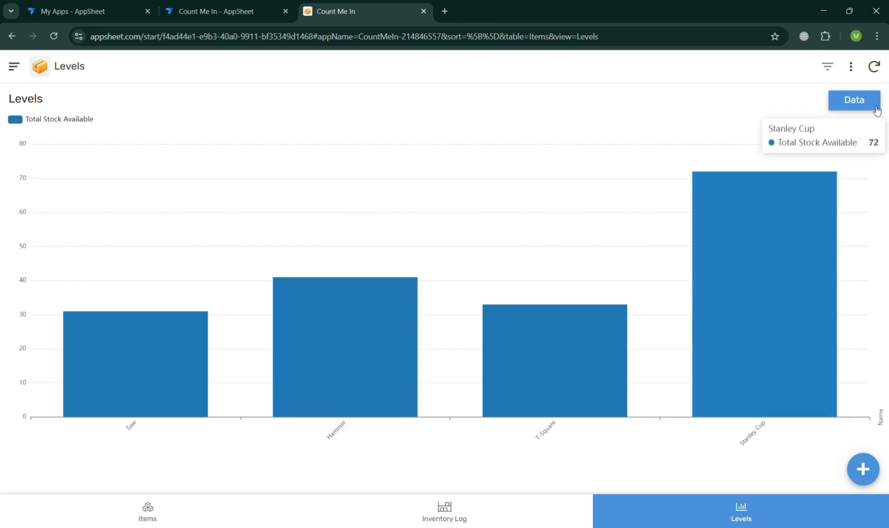
pyautogui.moveTo(525, 317)
pyautogui.click(836, 104)
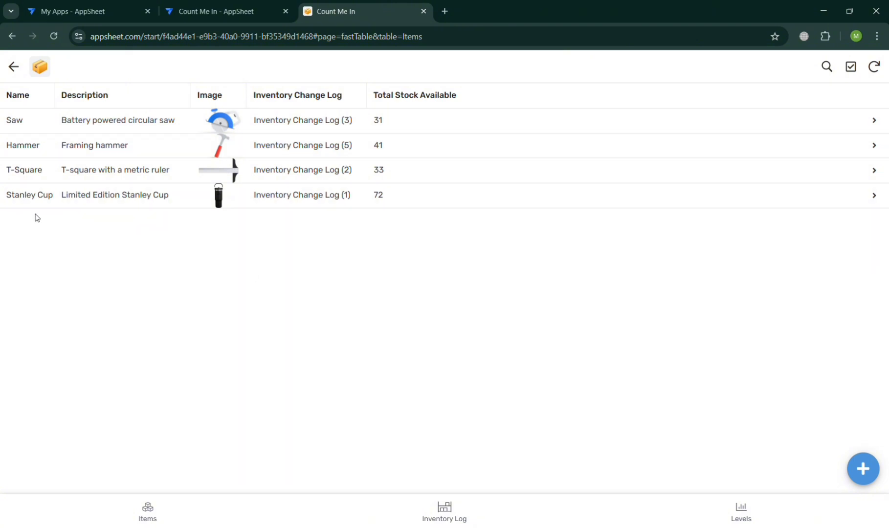
pyautogui.click(9, 68)
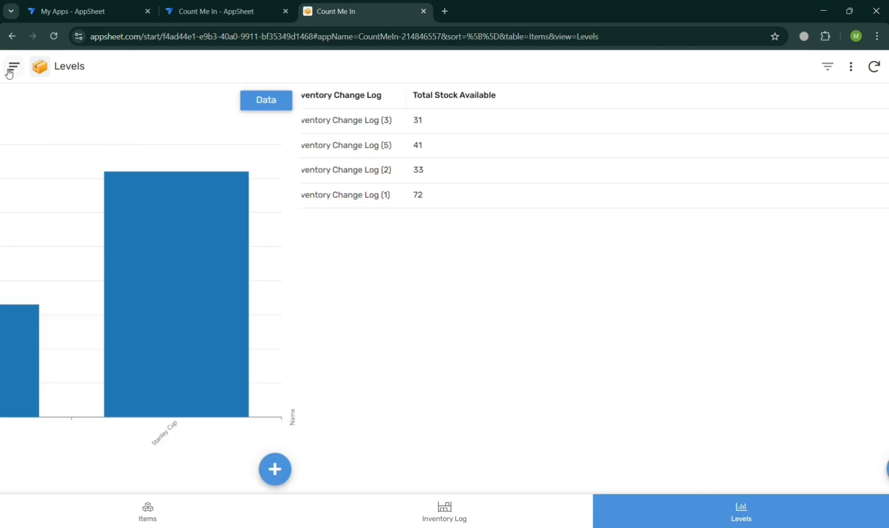
pyautogui.click(9, 68)
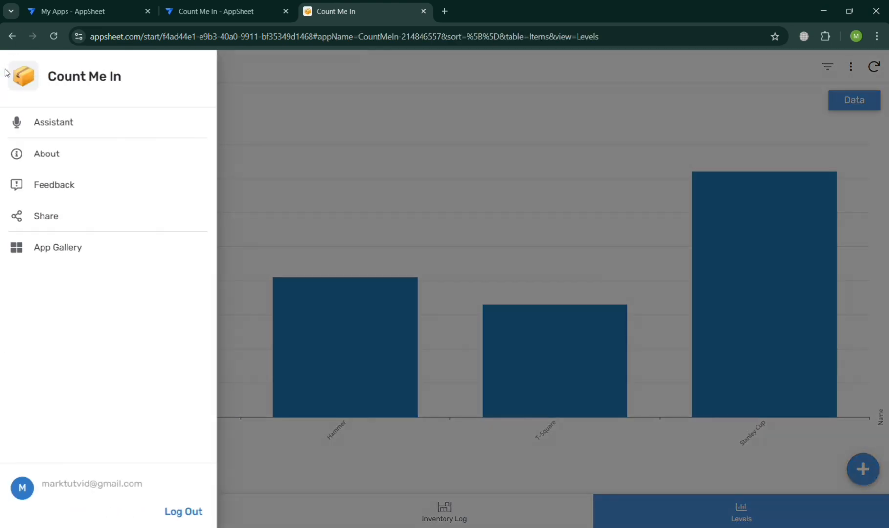
# Return to the Count Me In editor and review the Inventory table's columns and the data sources available to add.
pyautogui.click(228, 6)
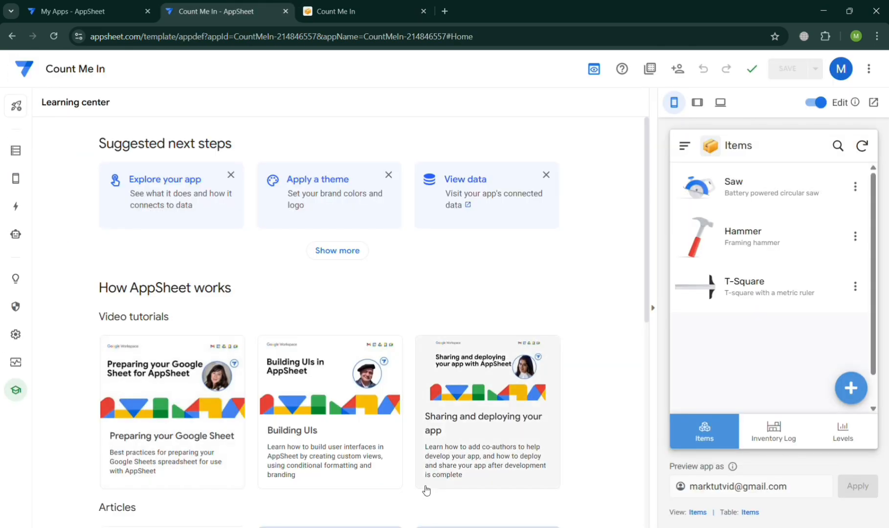
pyautogui.click(14, 151)
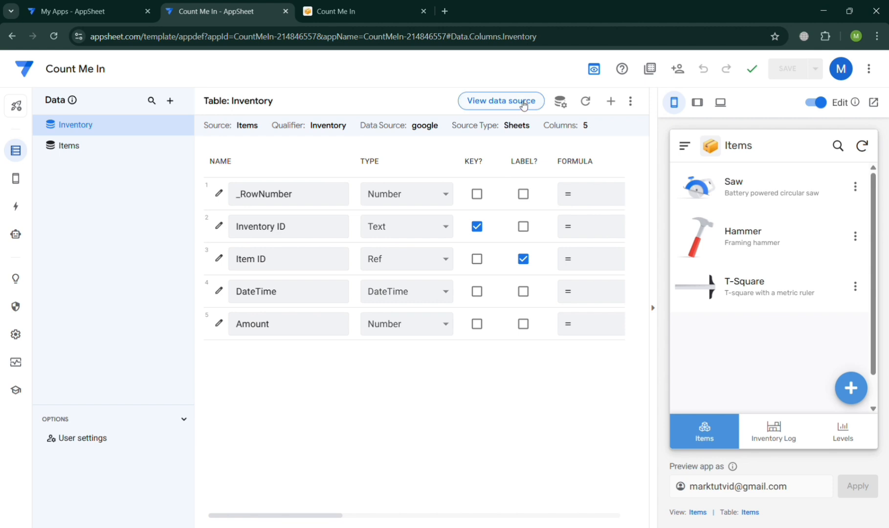
pyautogui.click(171, 101)
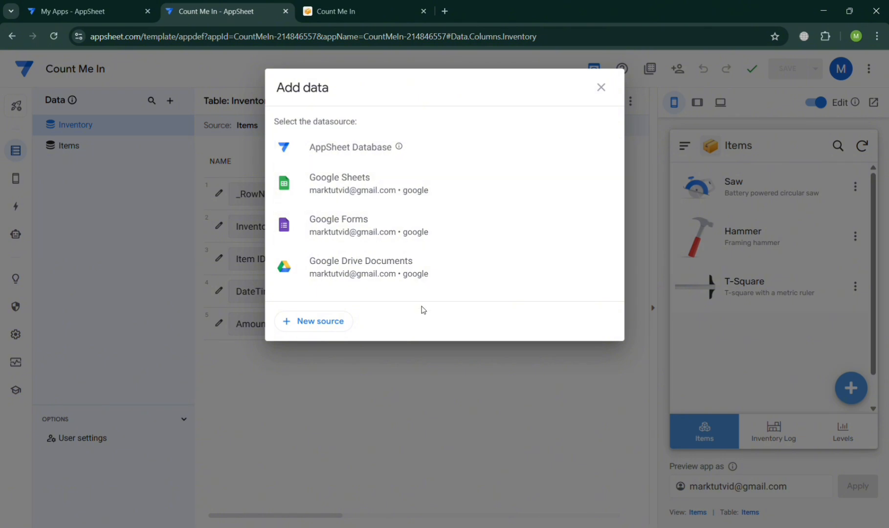
pyautogui.click(485, 392)
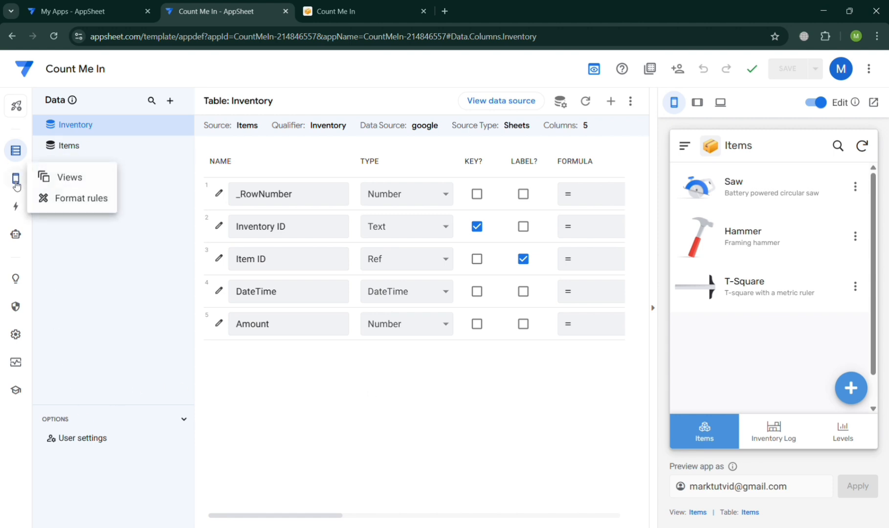
# Try the table view type for the Inventory Log view and set it to gallery.
pyautogui.moveTo(17, 177)
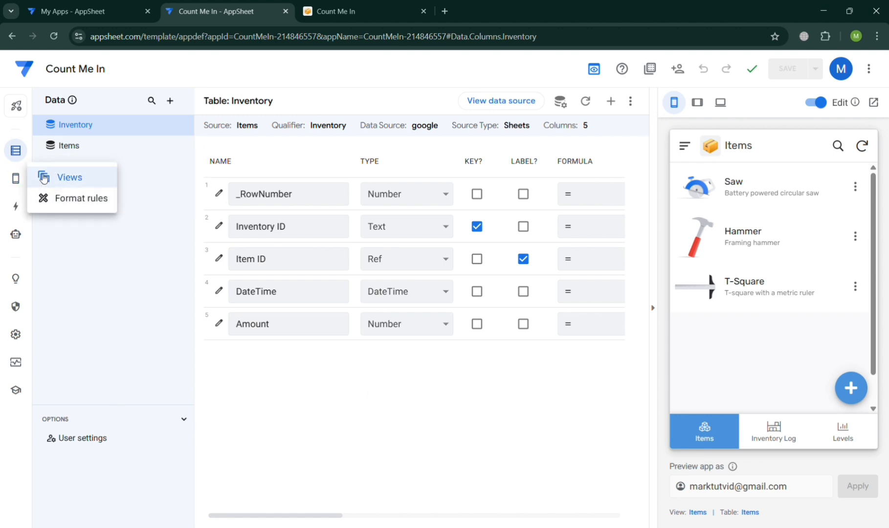
pyautogui.click(44, 178)
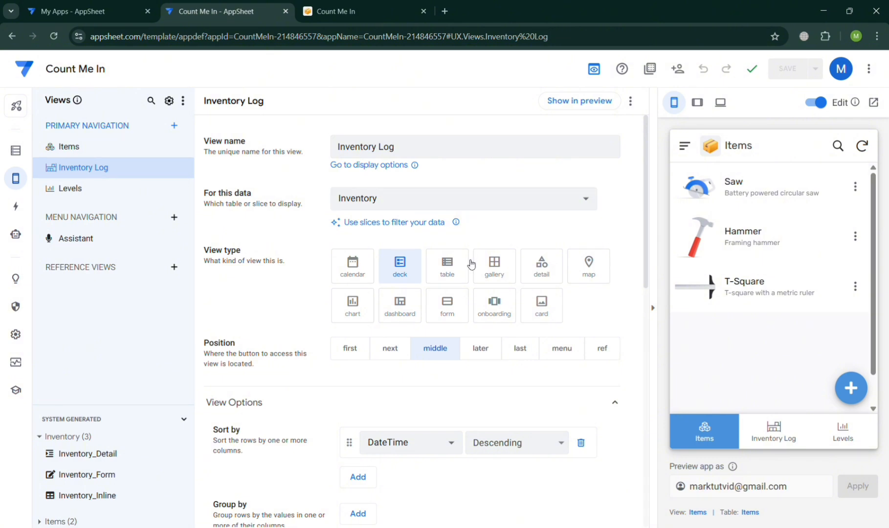
pyautogui.click(452, 275)
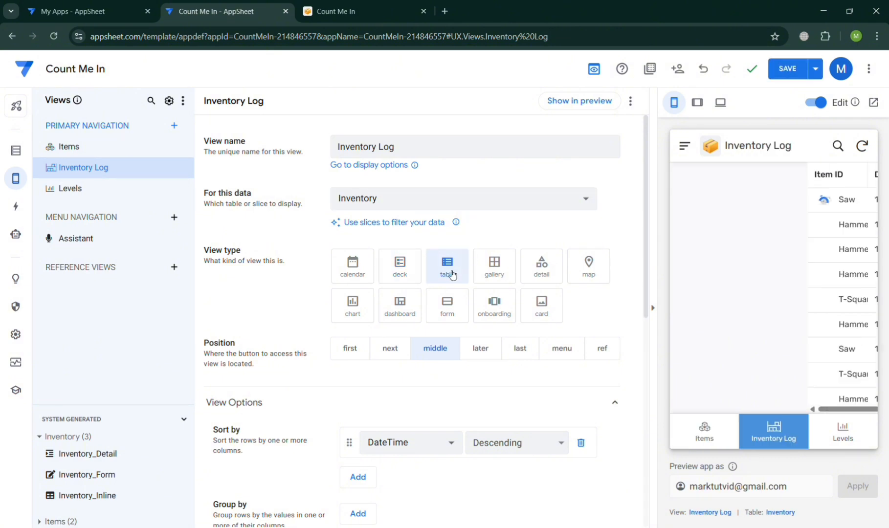
pyautogui.click(507, 272)
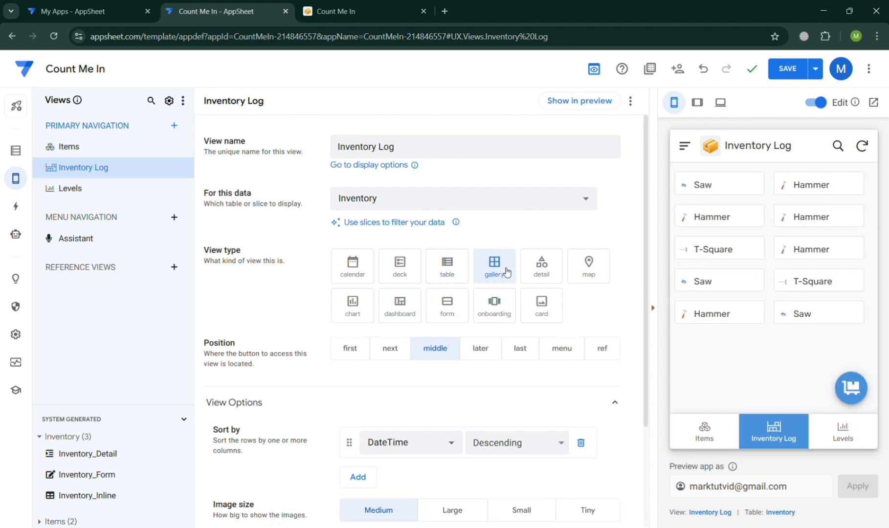
# Set the Inventory Log view's type to deck.
pyautogui.click(400, 265)
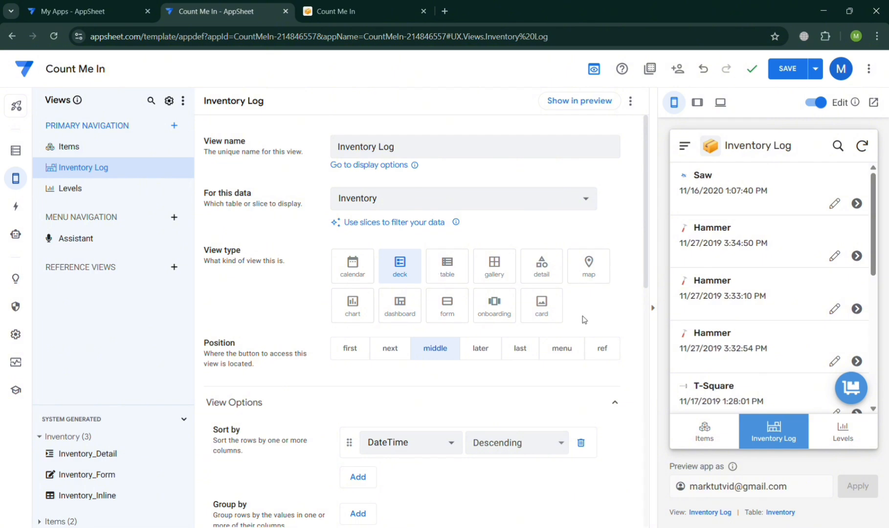
# Try the dashboard, form, onboarding and calendar view types for the Levels view and set it to chart.
pyautogui.click(129, 199)
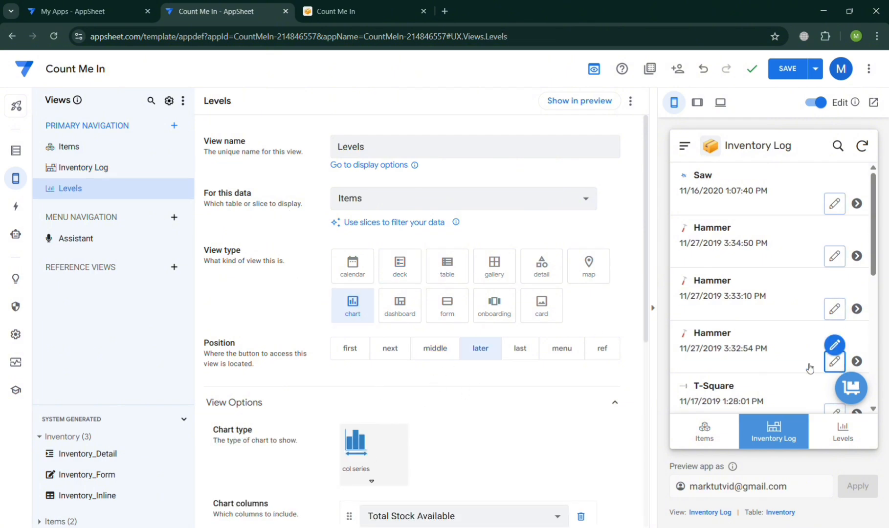
pyautogui.click(837, 439)
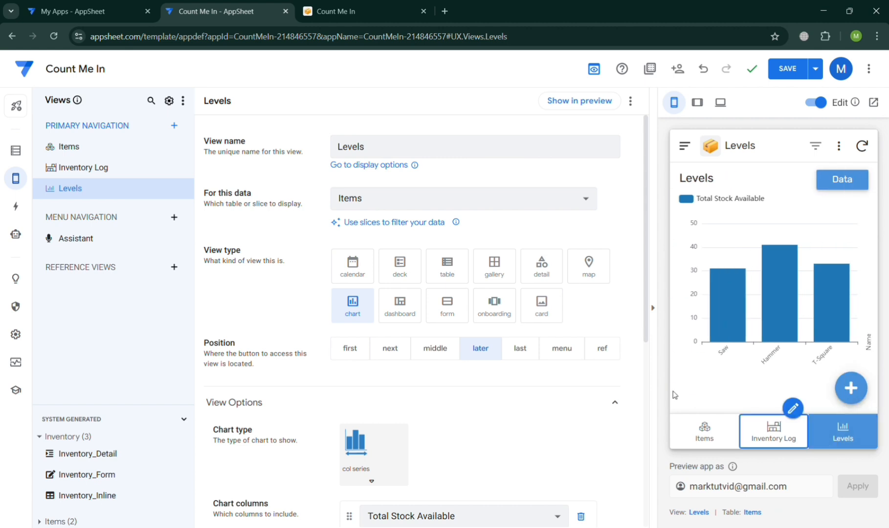
pyautogui.click(389, 320)
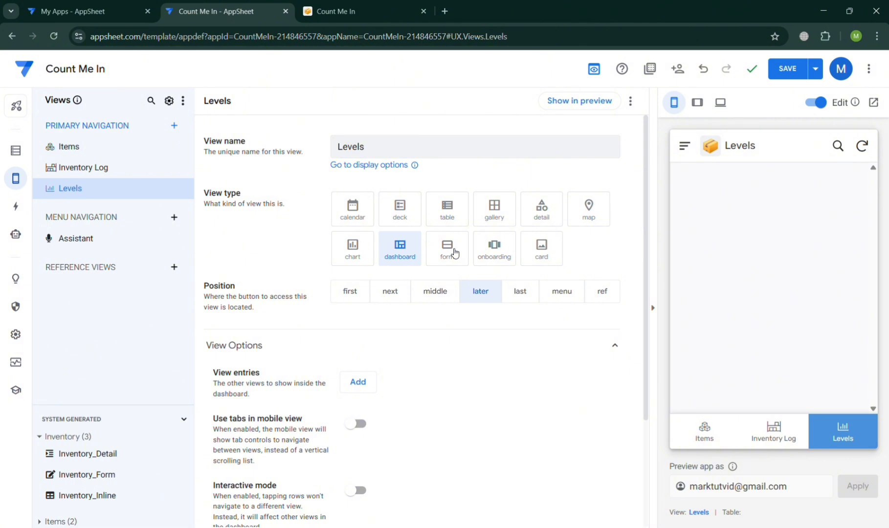
pyautogui.click(454, 253)
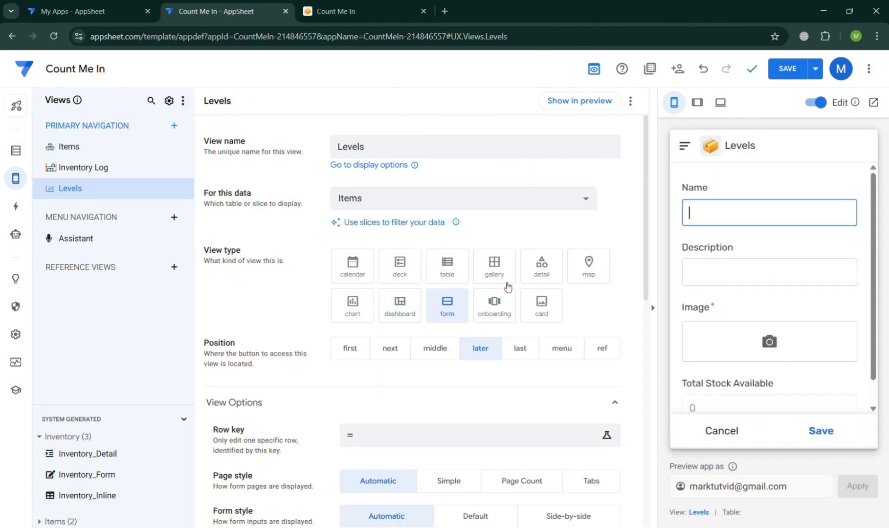
pyautogui.click(490, 310)
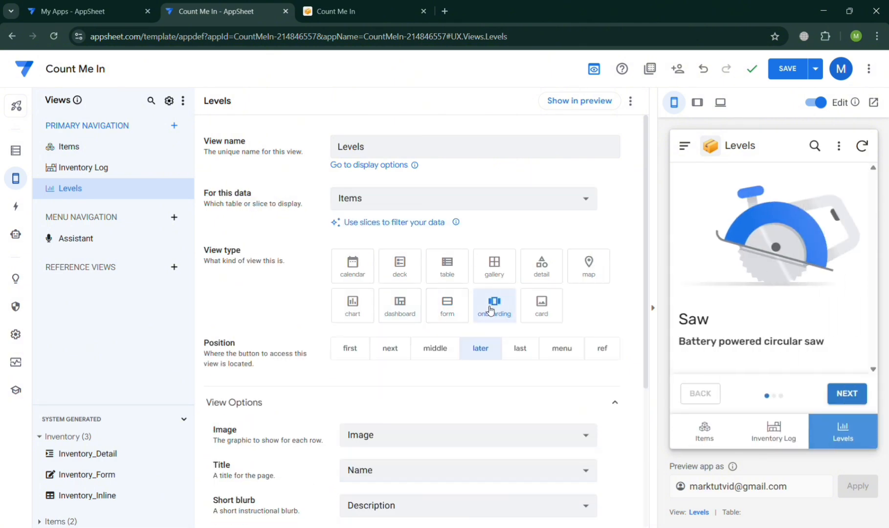
pyautogui.click(370, 272)
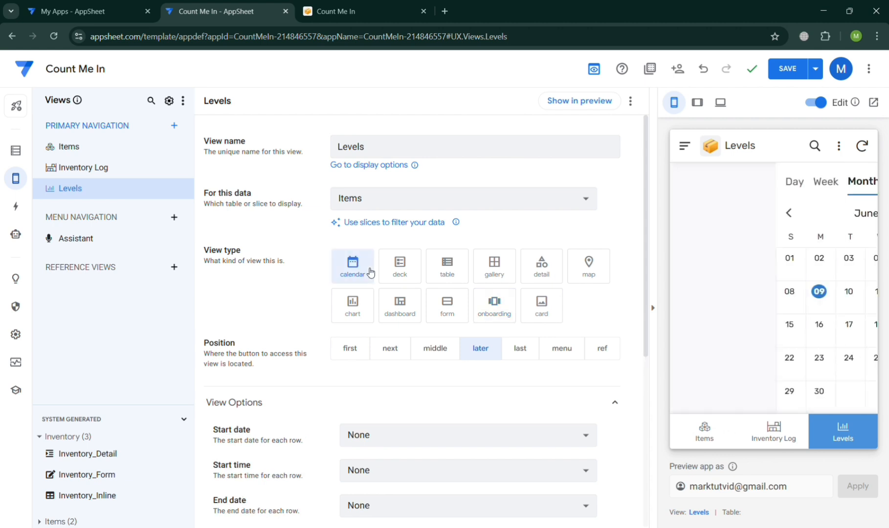
pyautogui.click(362, 307)
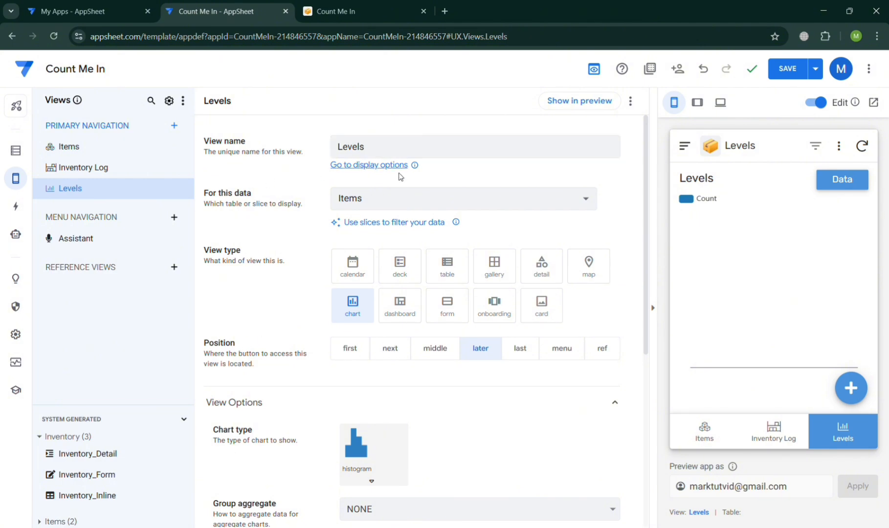
# Examine the chart types and the remaining chart options available for the Levels view without changing them.
pyautogui.scroll(-3, 400, 272)
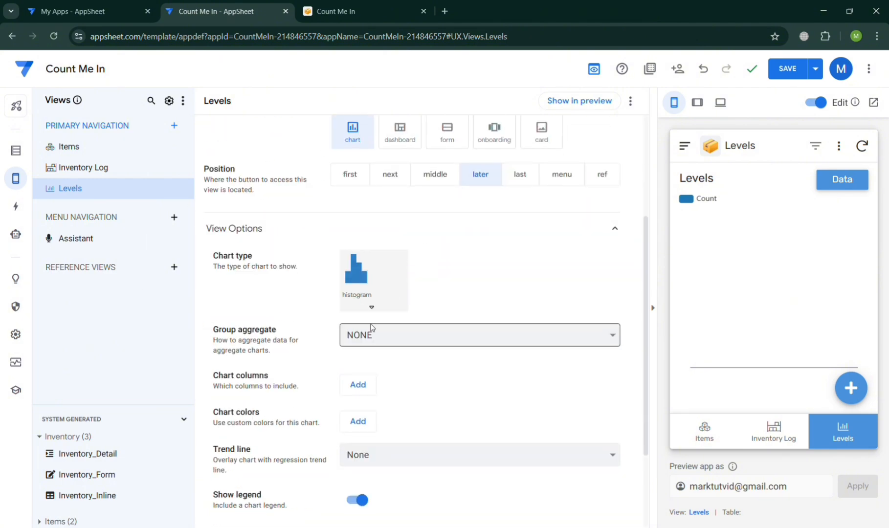
pyautogui.click(370, 301)
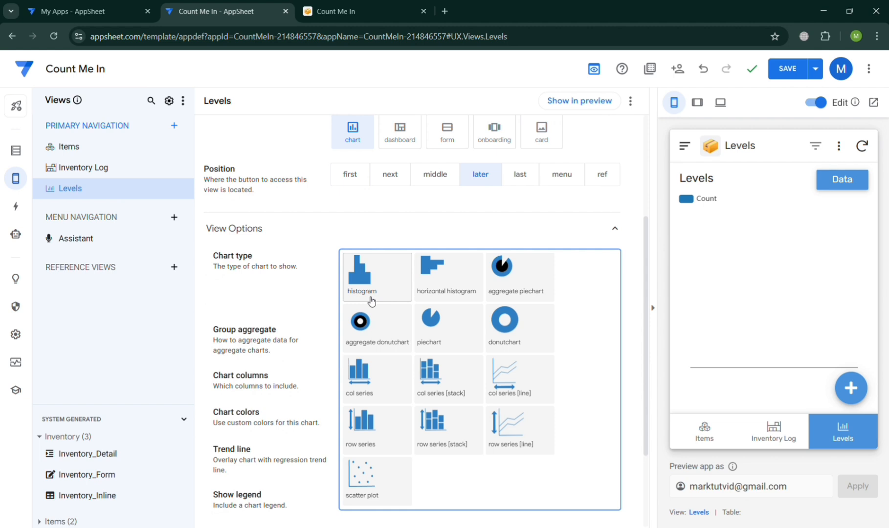
pyautogui.click(296, 293)
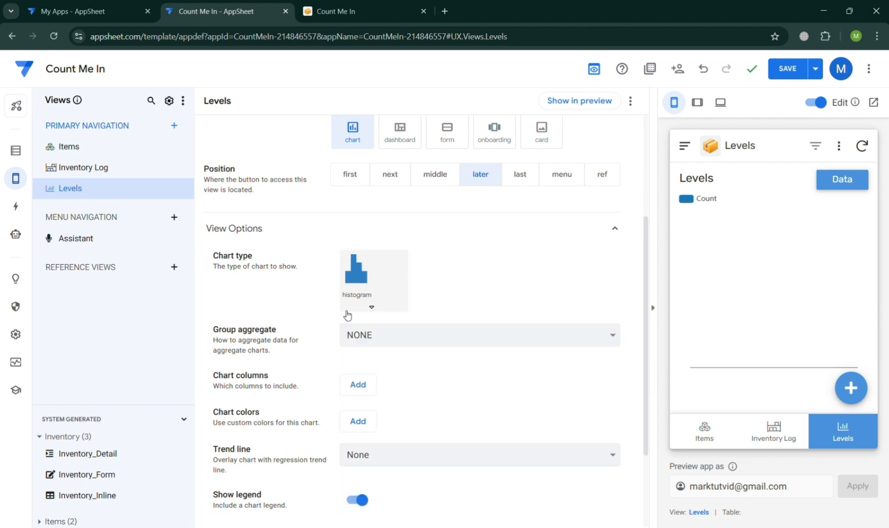
pyautogui.click(379, 299)
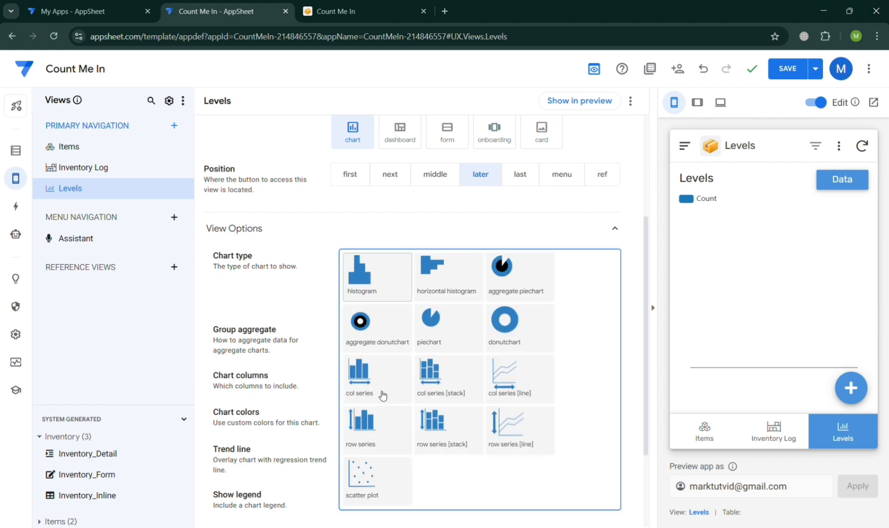
pyautogui.click(298, 321)
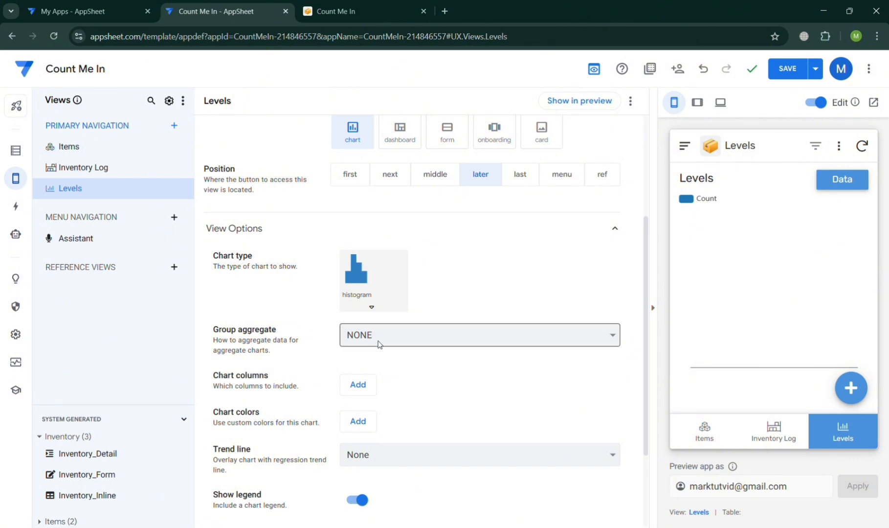
pyautogui.scroll(-3, 348, 449)
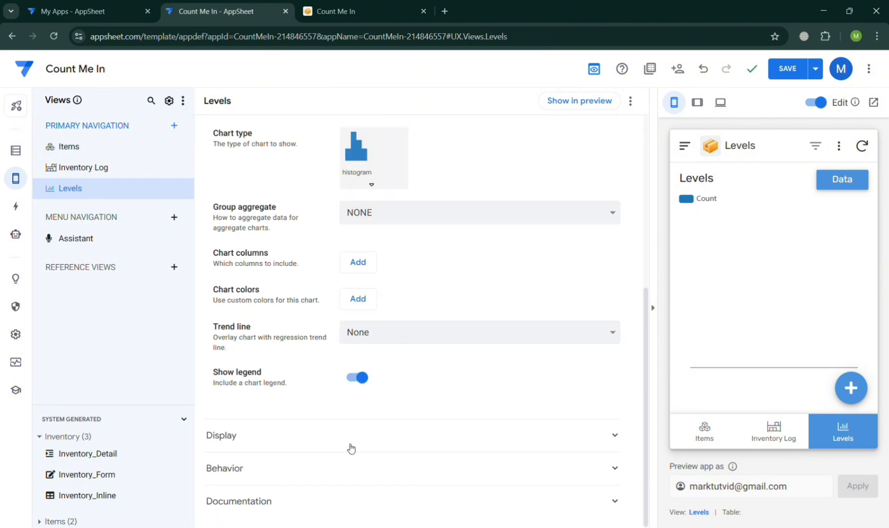
# Review the Assistant view's display settings and the Inventory_Form view's options, display and behavior settings.
pyautogui.click(115, 243)
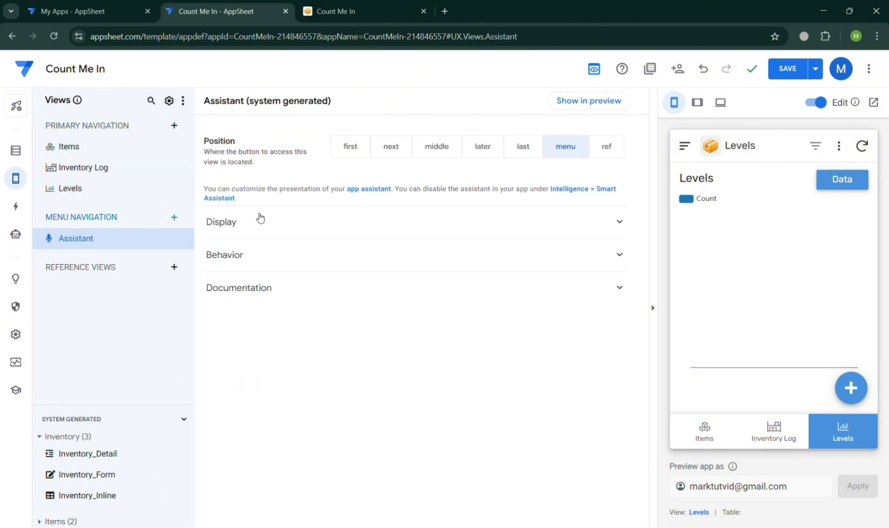
pyautogui.click(261, 233)
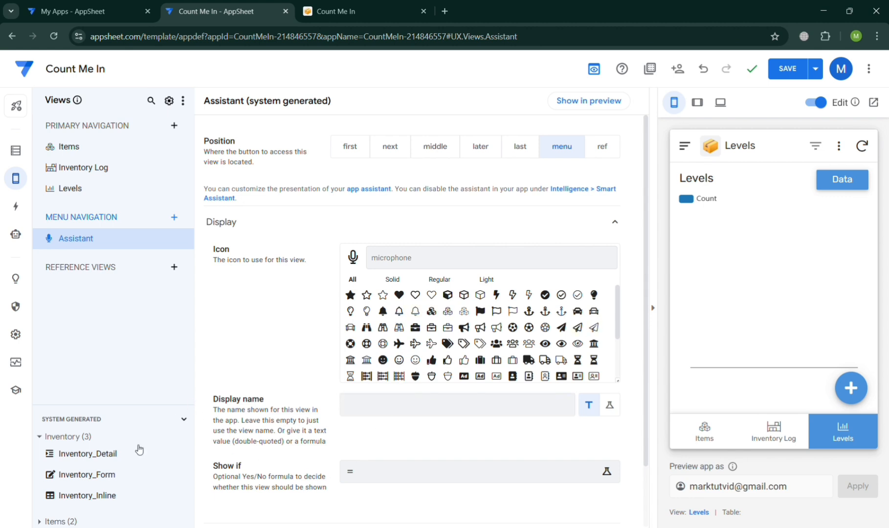
pyautogui.click(116, 477)
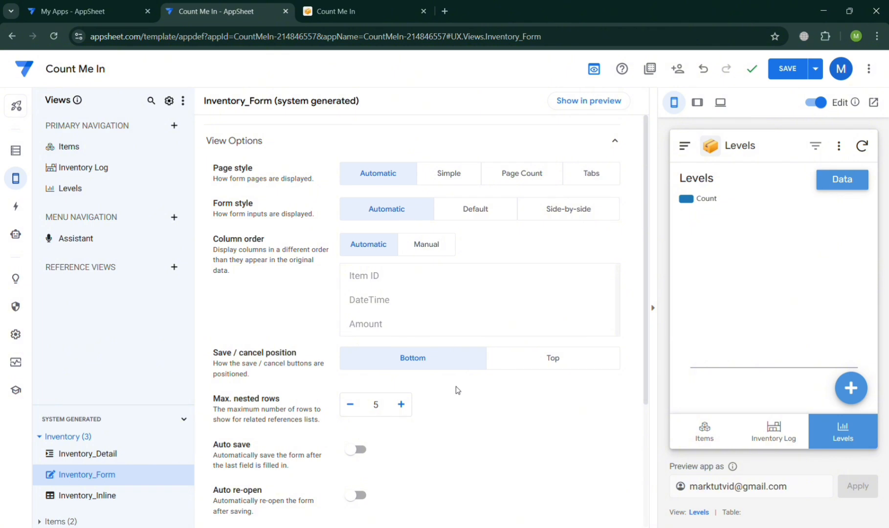
pyautogui.scroll(-2, 457, 389)
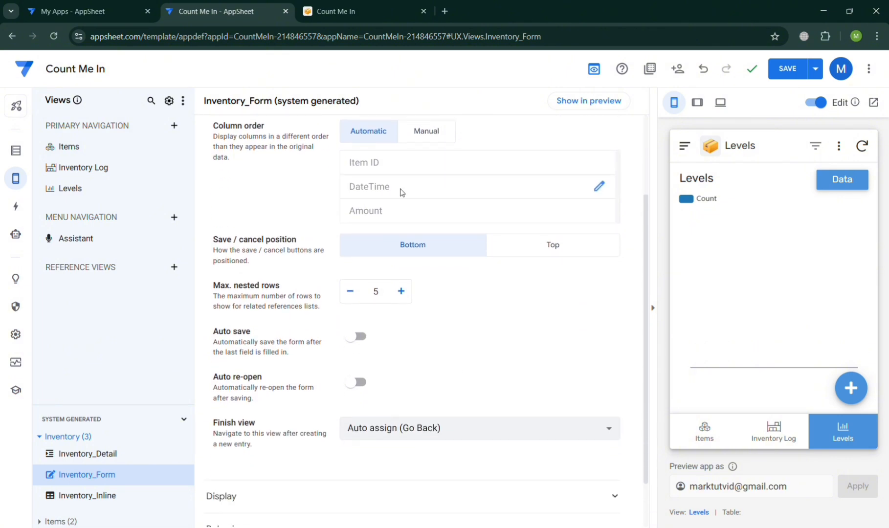
pyautogui.scroll(1, 556, 246)
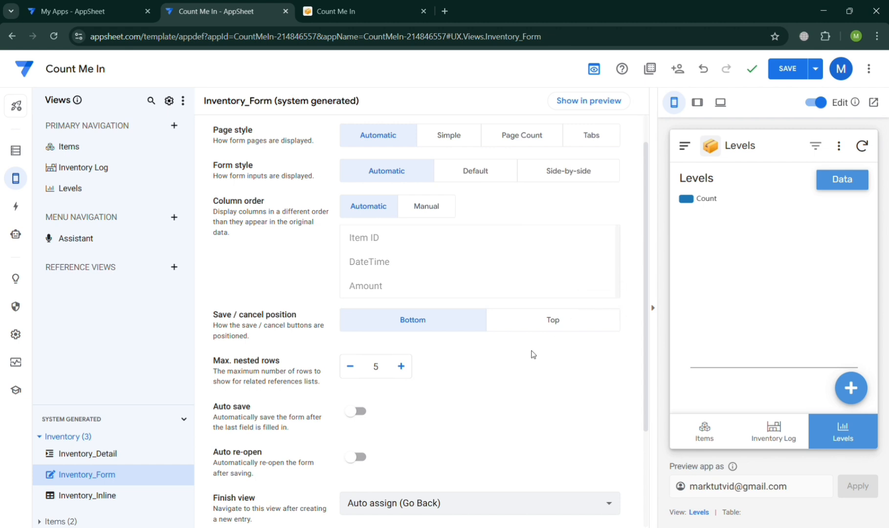
pyautogui.scroll(-3, 503, 384)
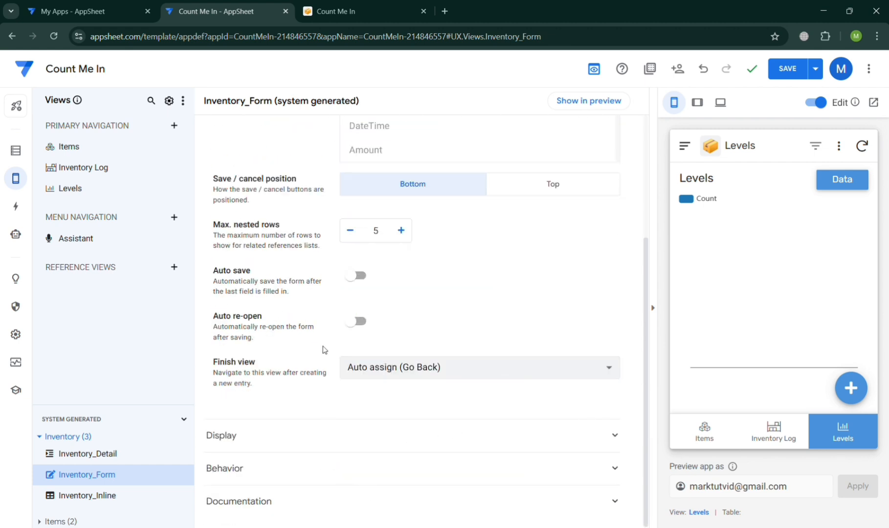
pyautogui.click(337, 446)
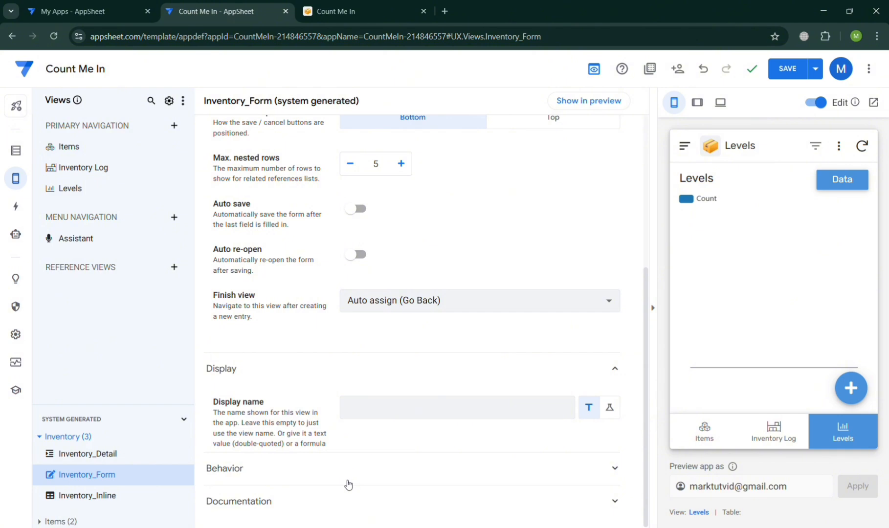
pyautogui.click(348, 483)
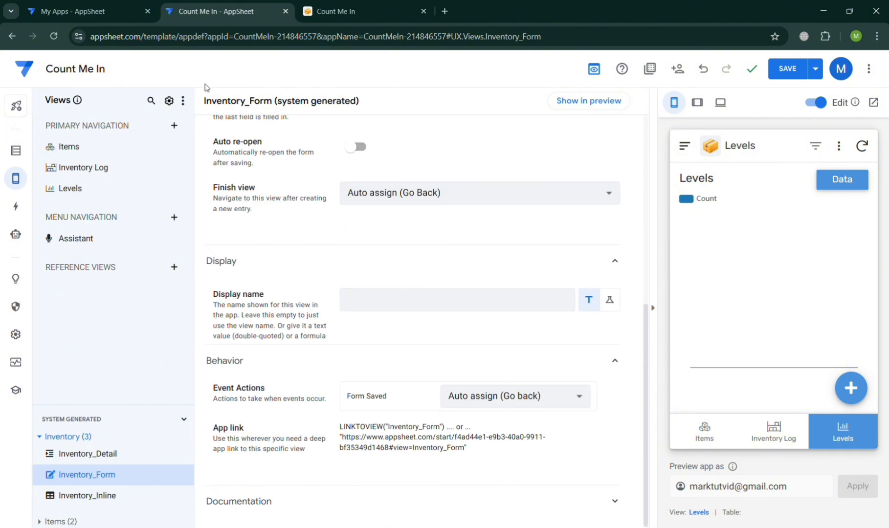
# View the suggestions for adding a primary navigation view and dismiss them without creating one.
pyautogui.click(174, 126)
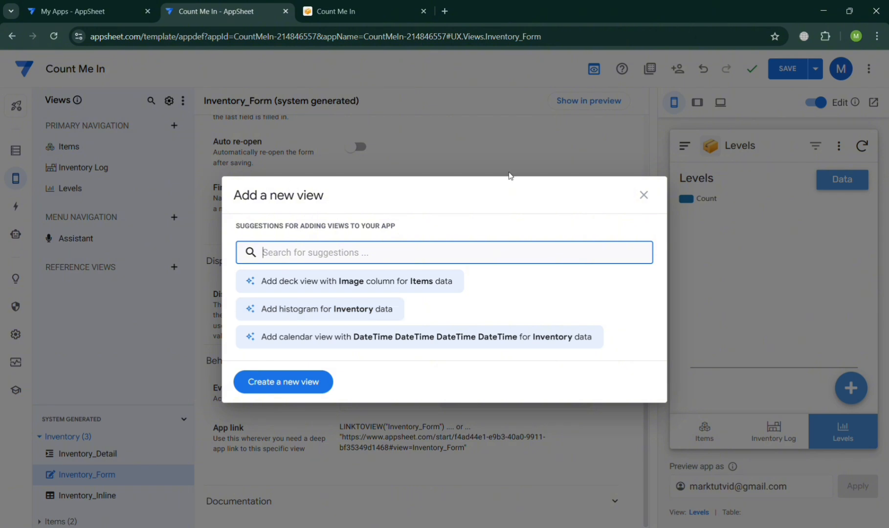
pyautogui.click(595, 142)
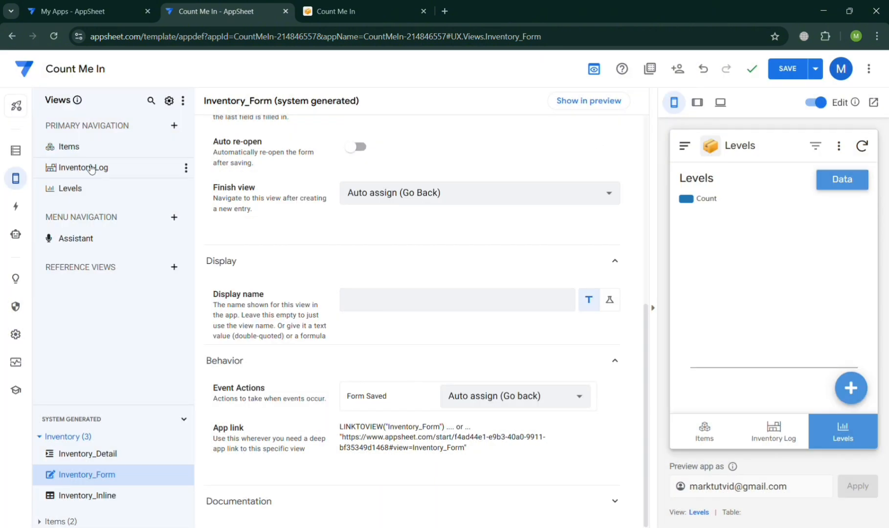
# Review the Inventory table's Add action and the Items actions Log Inventory Change, Chart Data for Levels, Delete and Edit.
pyautogui.click(18, 210)
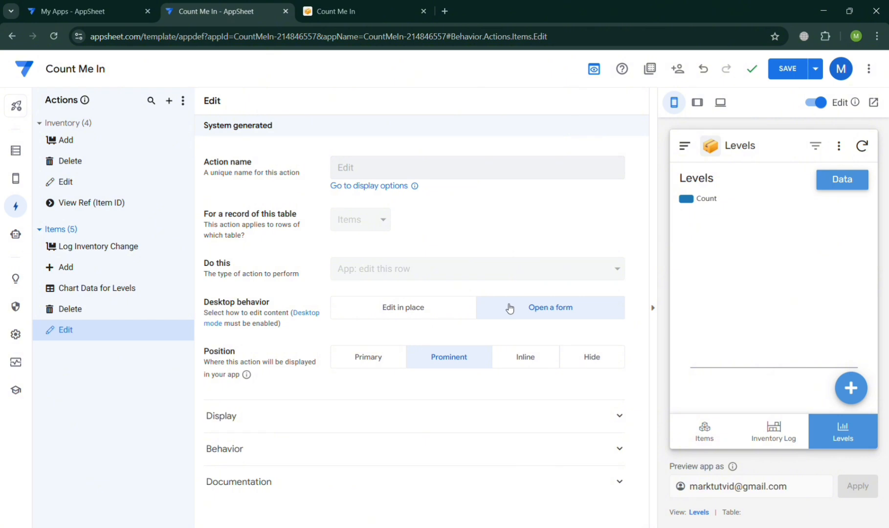
pyautogui.click(93, 147)
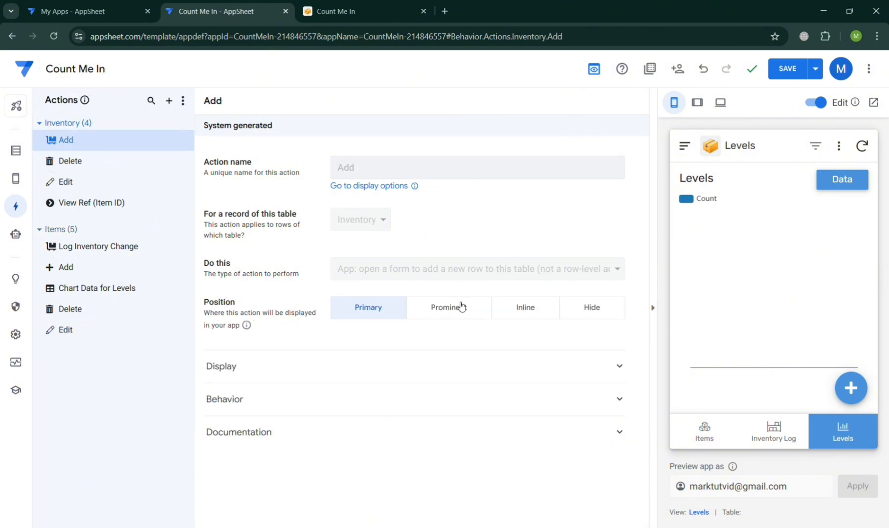
pyautogui.click(126, 246)
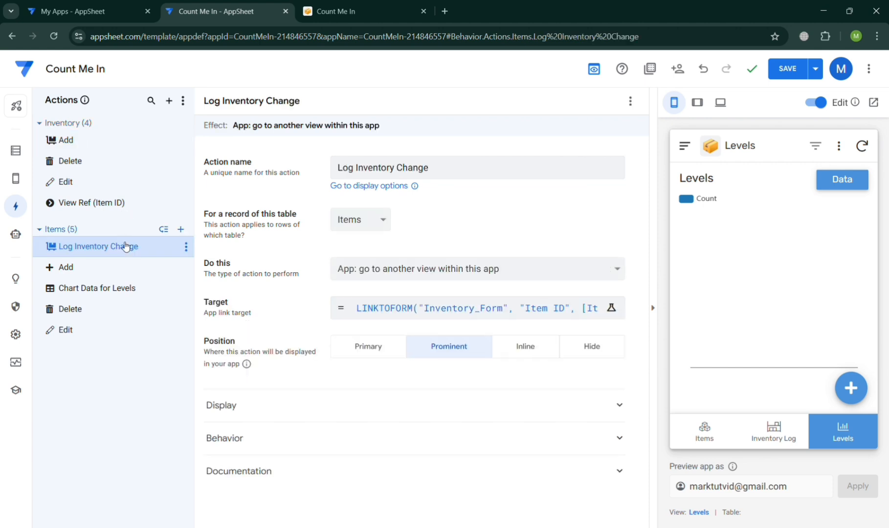
pyautogui.click(122, 292)
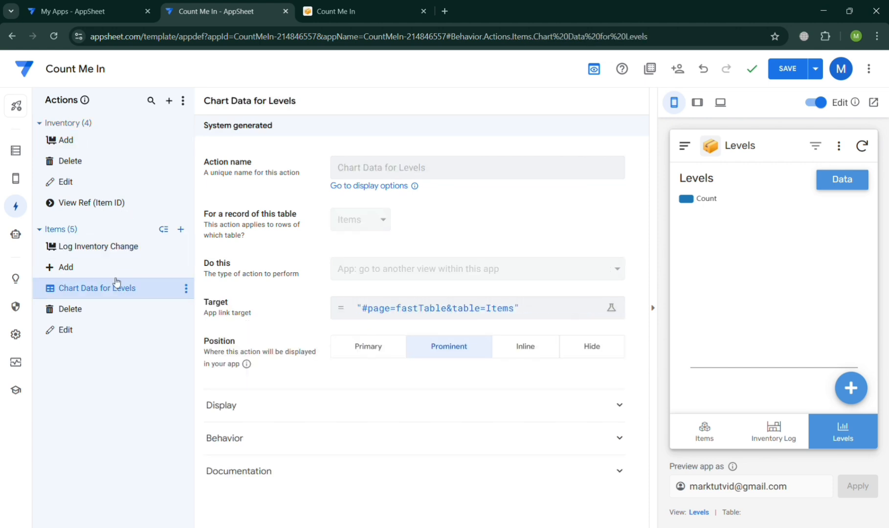
pyautogui.click(119, 318)
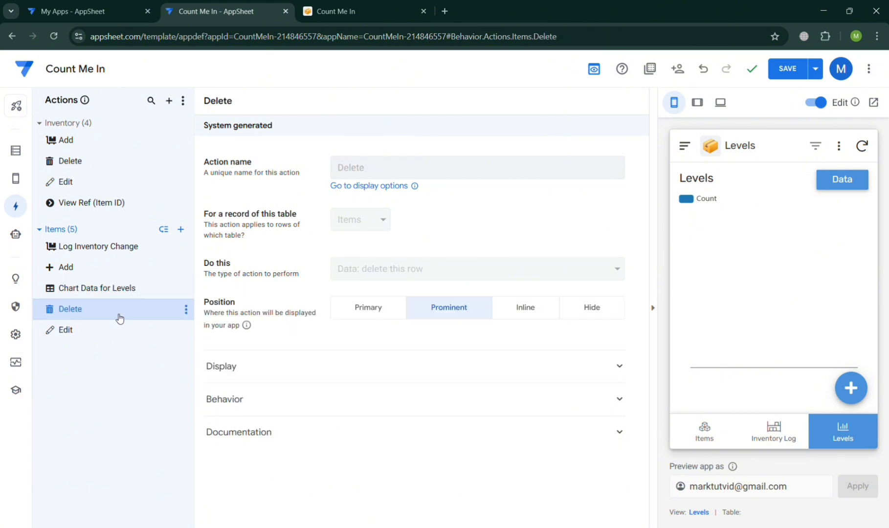
pyautogui.click(119, 341)
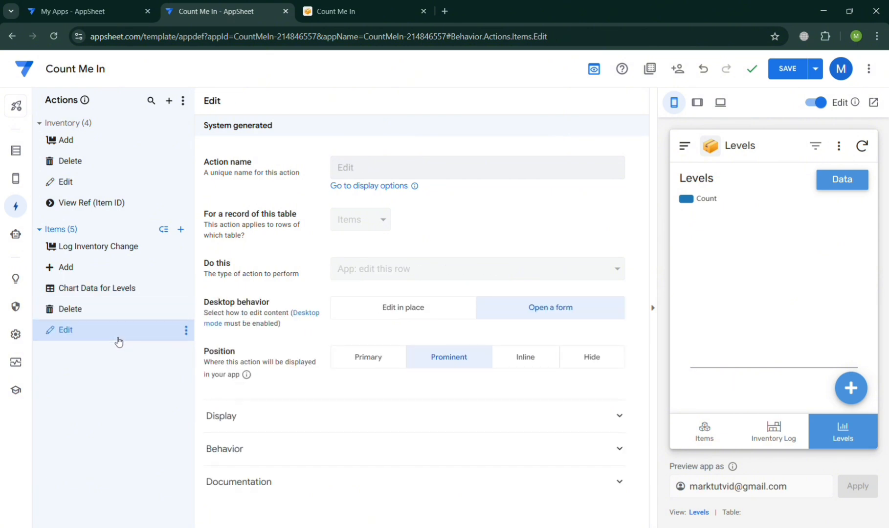
# Examine the low-stock email bot in the app's automation and the predictive and OCR model options under Intelligence.
pyautogui.click(11, 234)
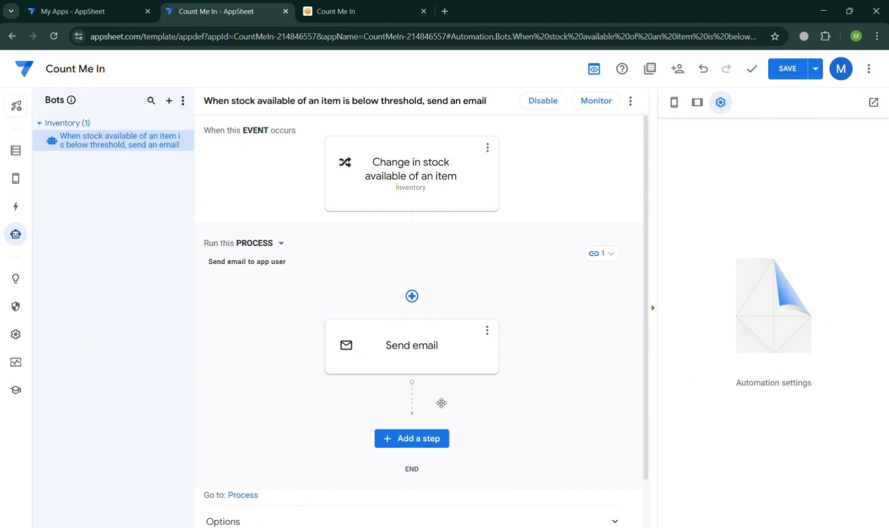
pyautogui.click(25, 276)
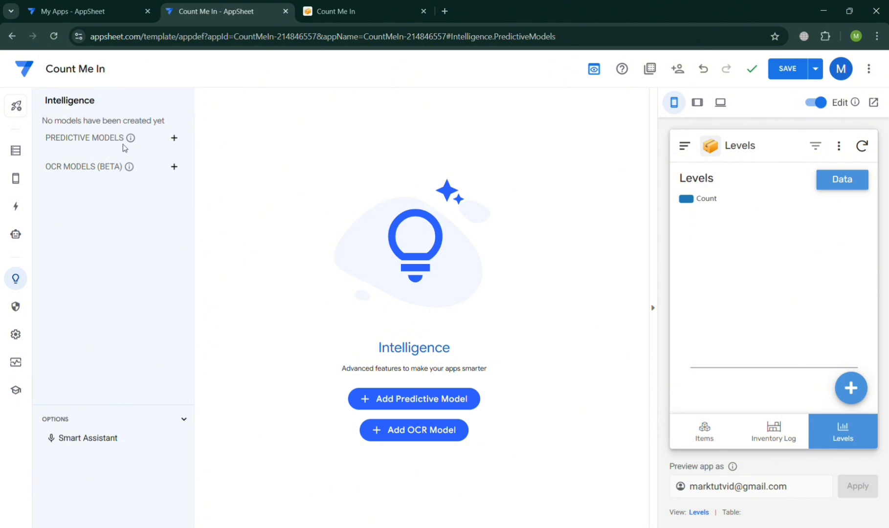
# Return to the Inventory table's columns and save the Count Me In app.
pyautogui.click(16, 150)
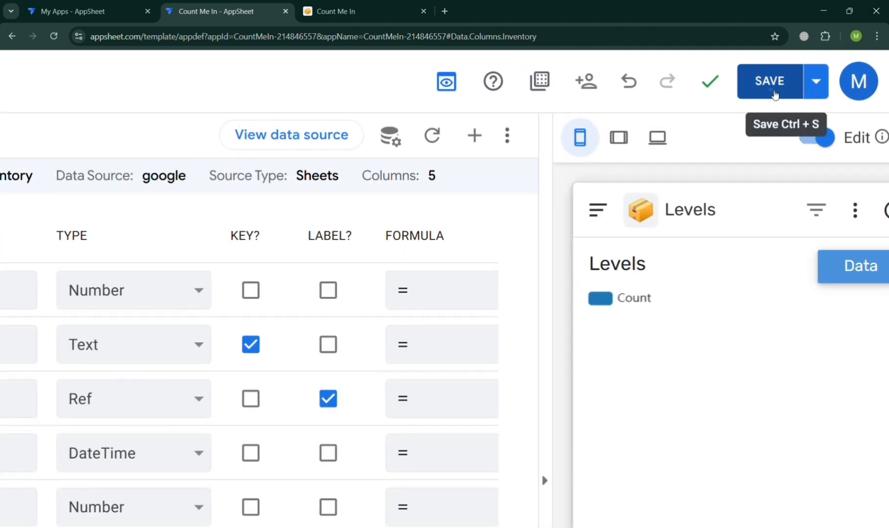
pyautogui.click(775, 95)
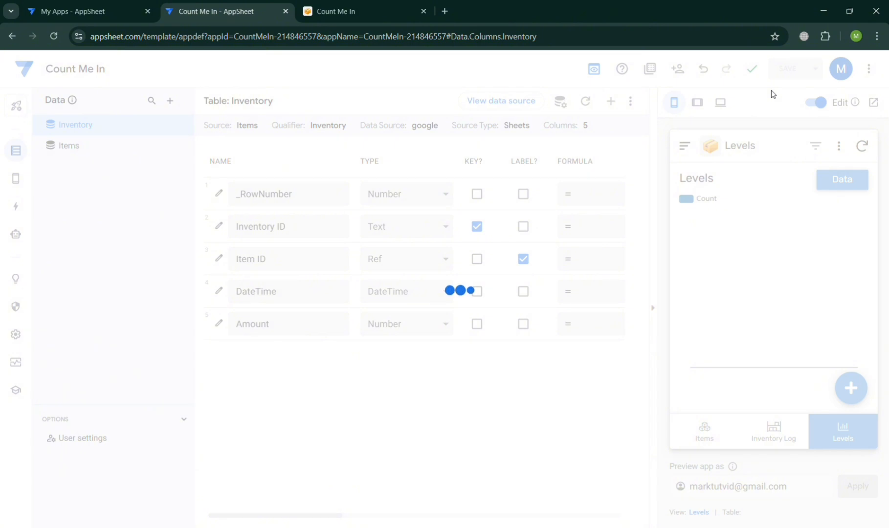